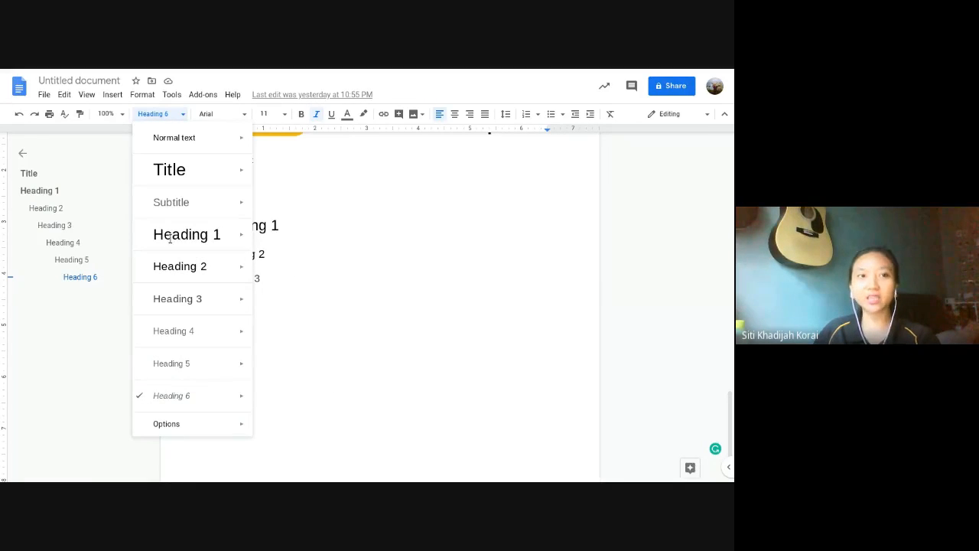
Step: Navigate to Heading 3, Heading 2 and Heading 5 through the document outline, and return to the start of the document
left_click(54, 225)
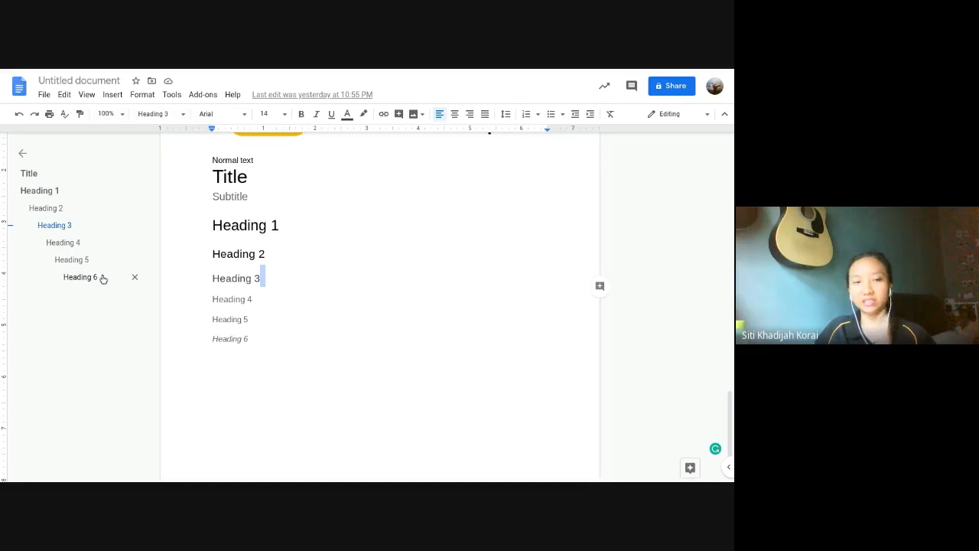
left_click(58, 208)
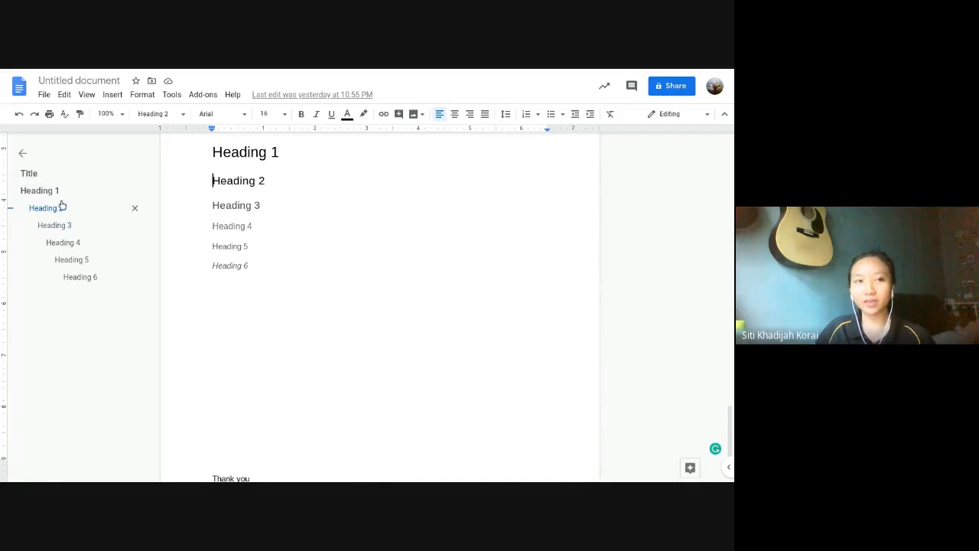
left_click(77, 261)
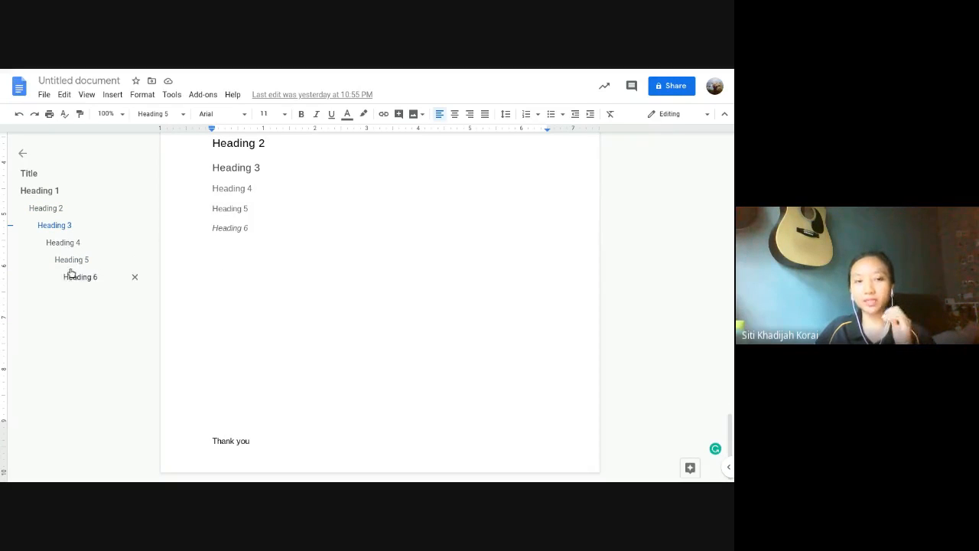
scroll(278, 232, "up", 10)
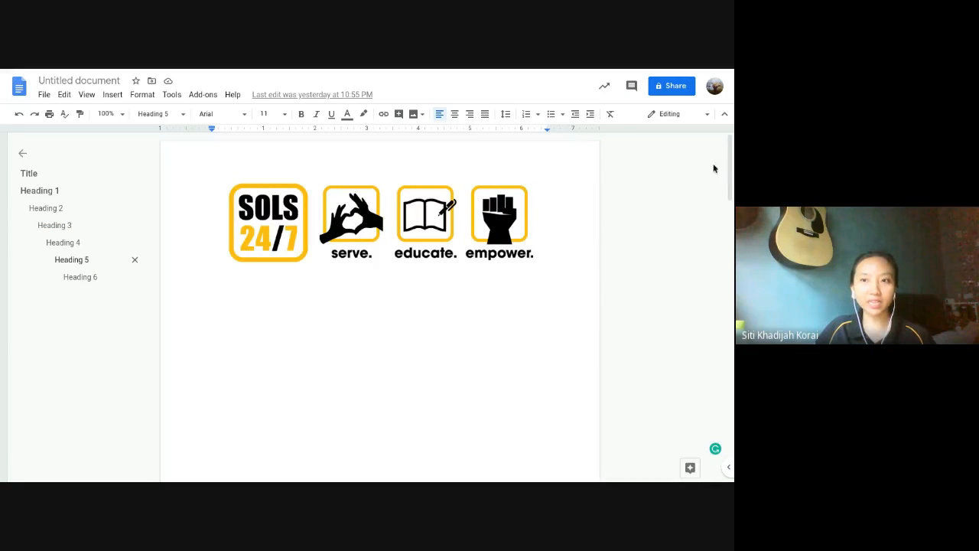
left_click(448, 288)
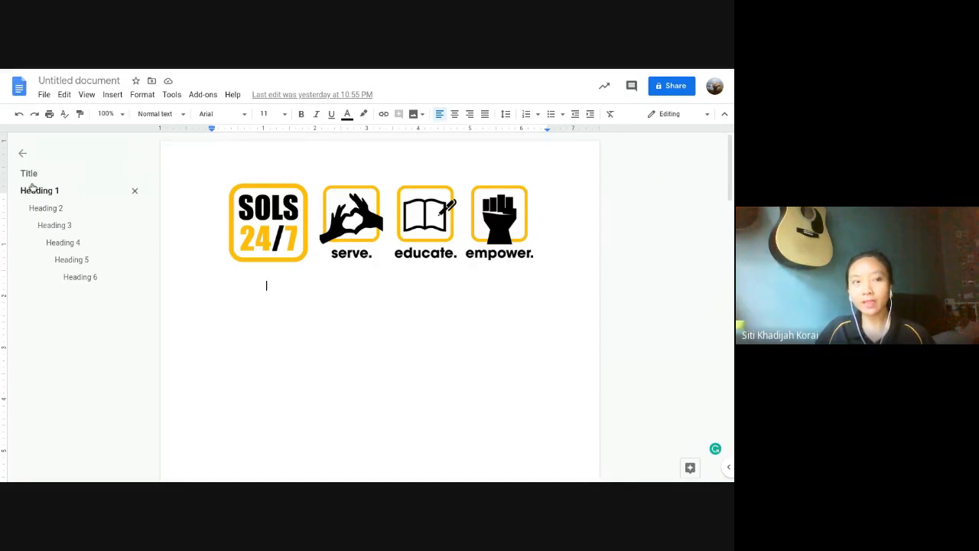
Step: Collapse and reopen the document outline, and use it to jump to Heading 6
left_click(22, 153)
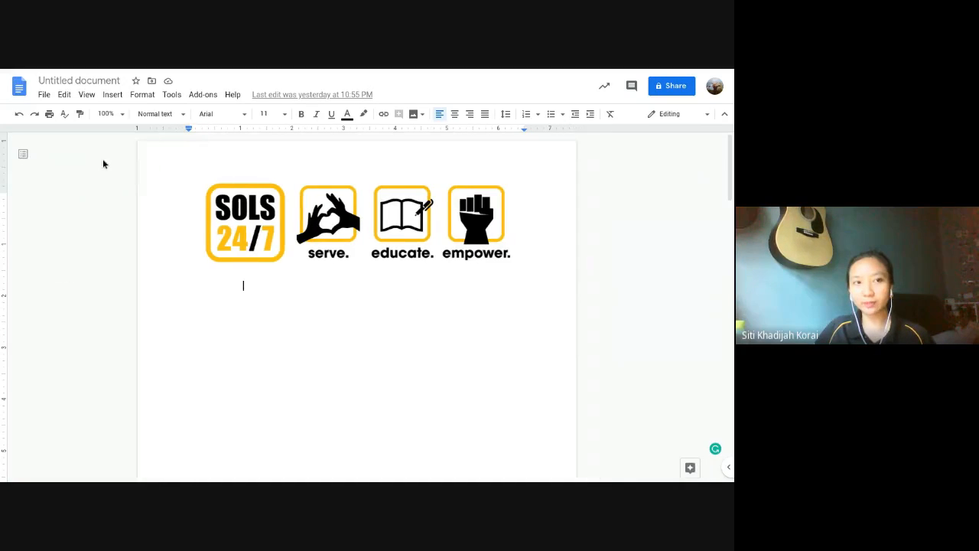
left_click(23, 154)
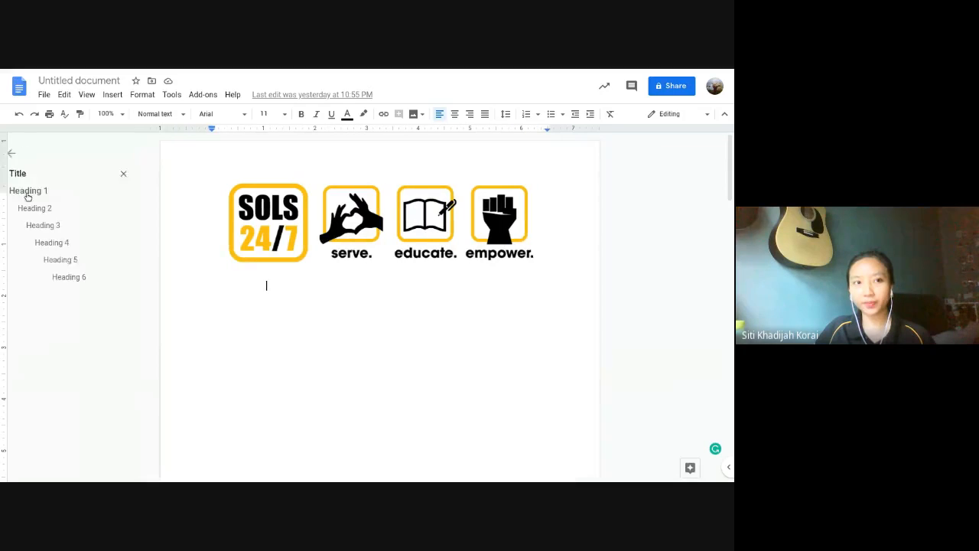
left_click(80, 278)
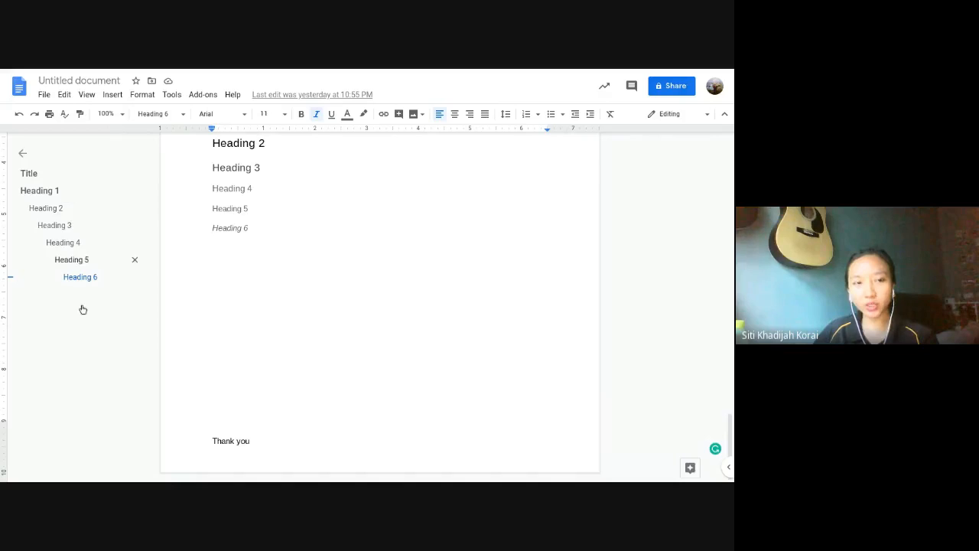
Step: Replace the Heading 1 line's text with "Demo" and jump to that heading from the outline
scroll(308, 335, "up", 3)
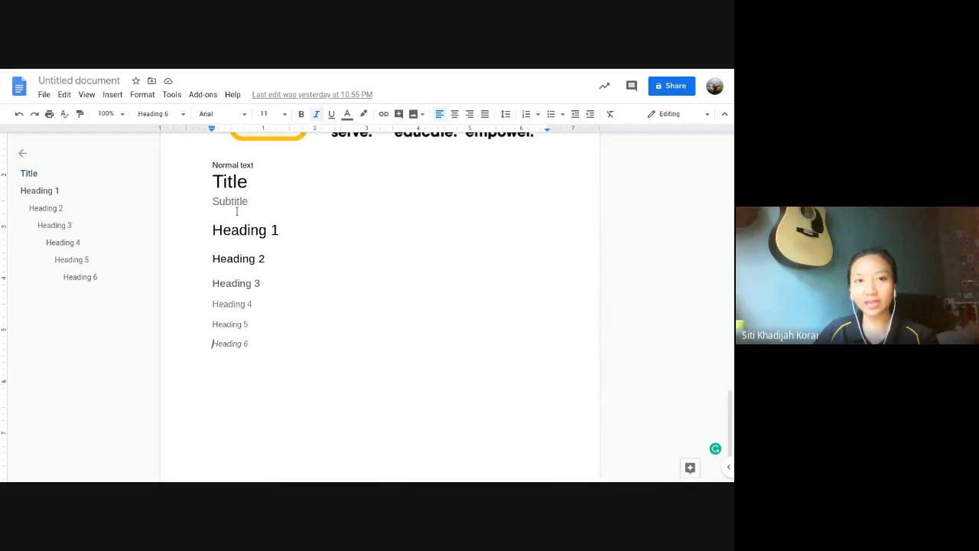
left_click(291, 229)
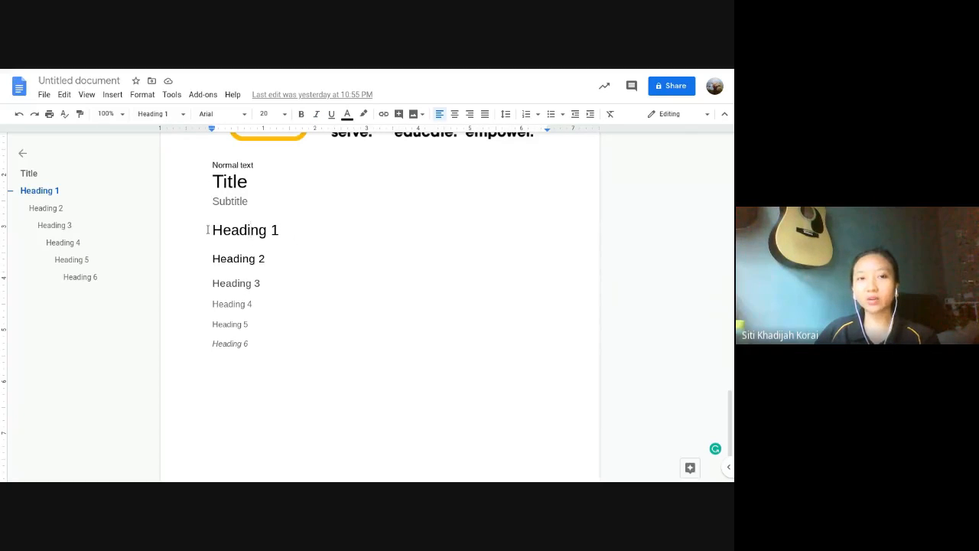
left_click_drag(214, 233, 298, 229)
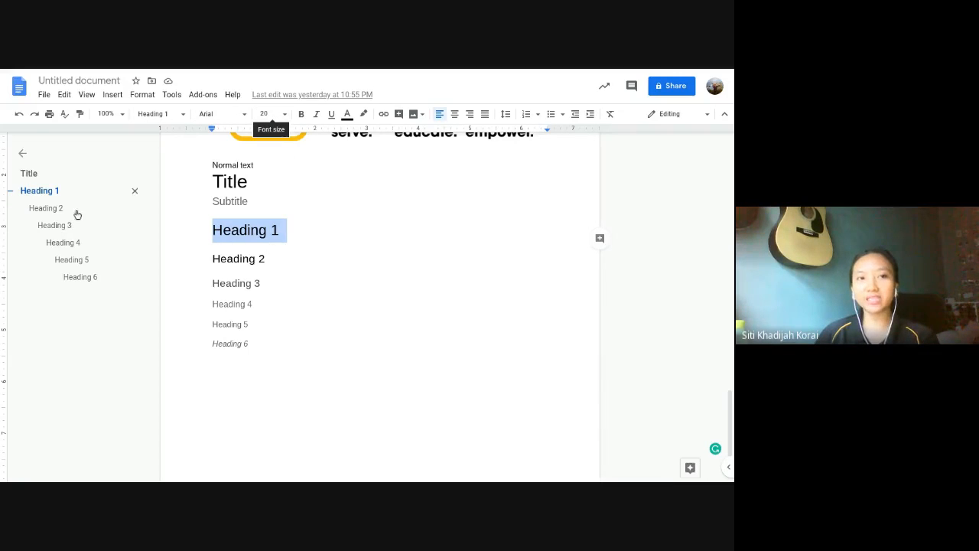
left_click_drag(277, 231, 197, 235)
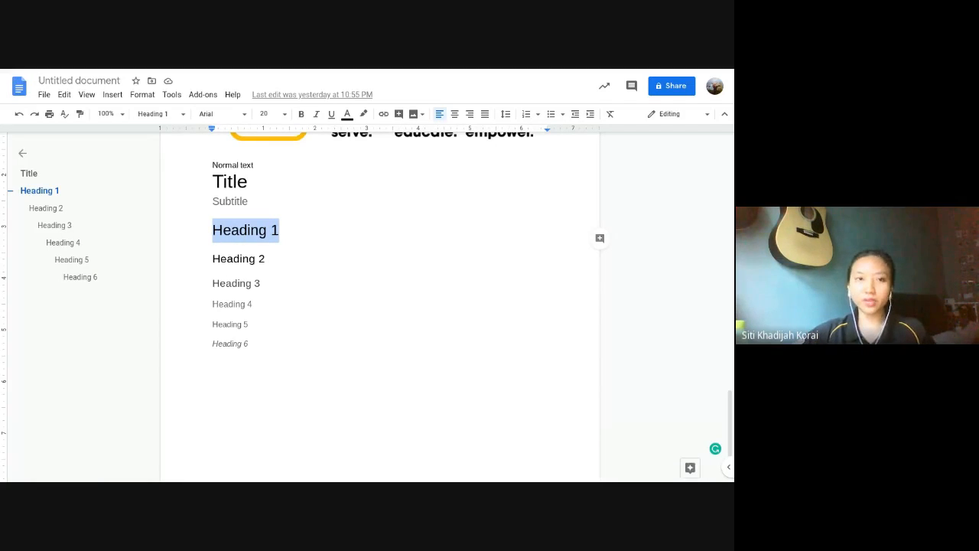
type("Demo")
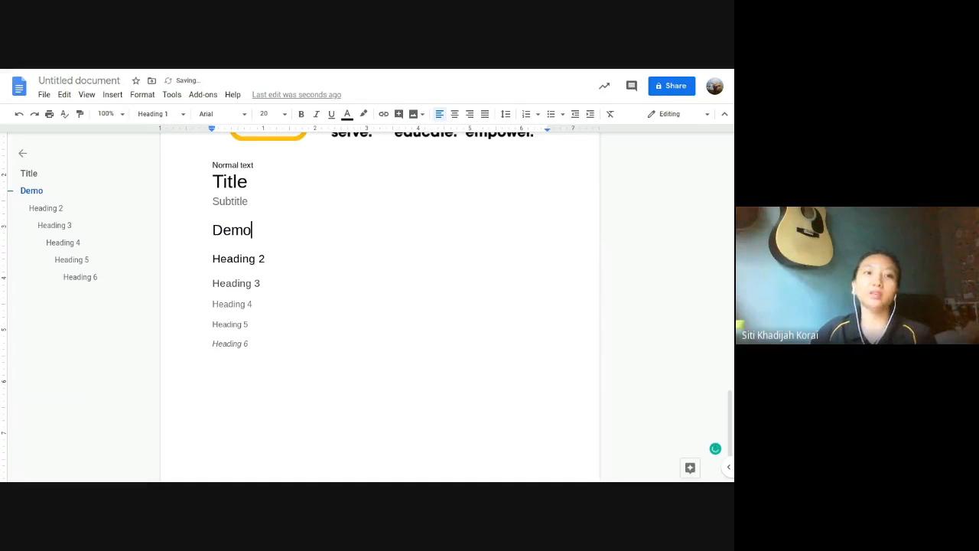
left_click(271, 286)
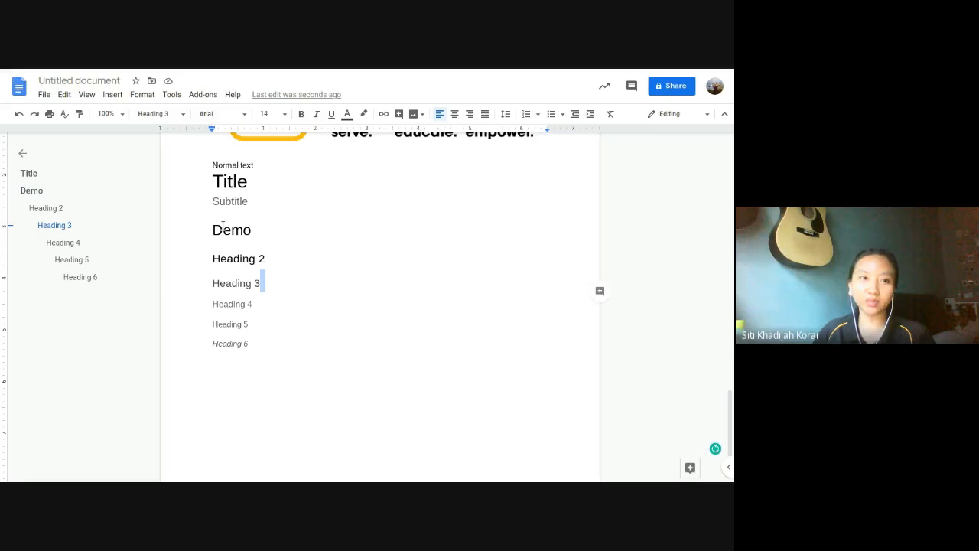
left_click(33, 190)
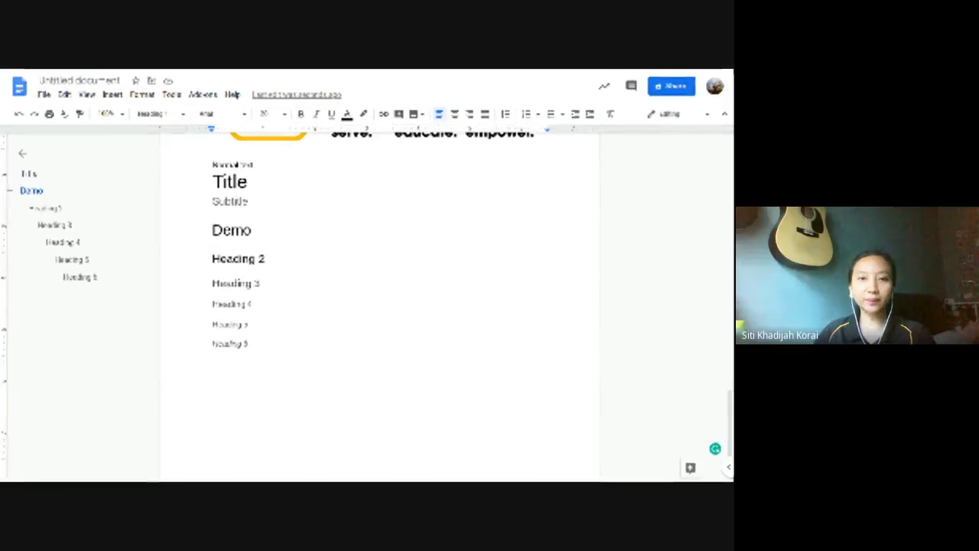
Step: Switch to the Google Slides presentation and review its Text Styles and Custom Styles slides
key("F11")
key("ctrl+shift+Tab")
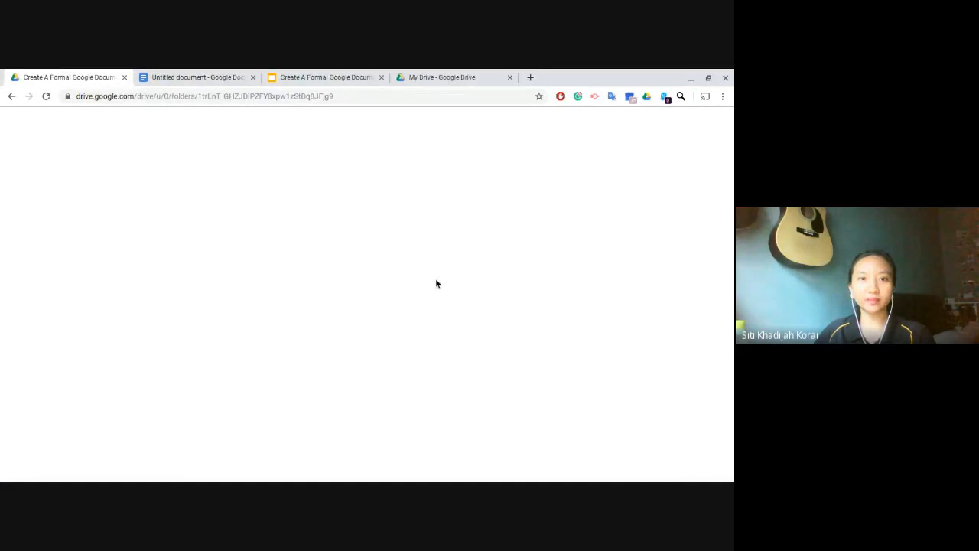
key("F11")
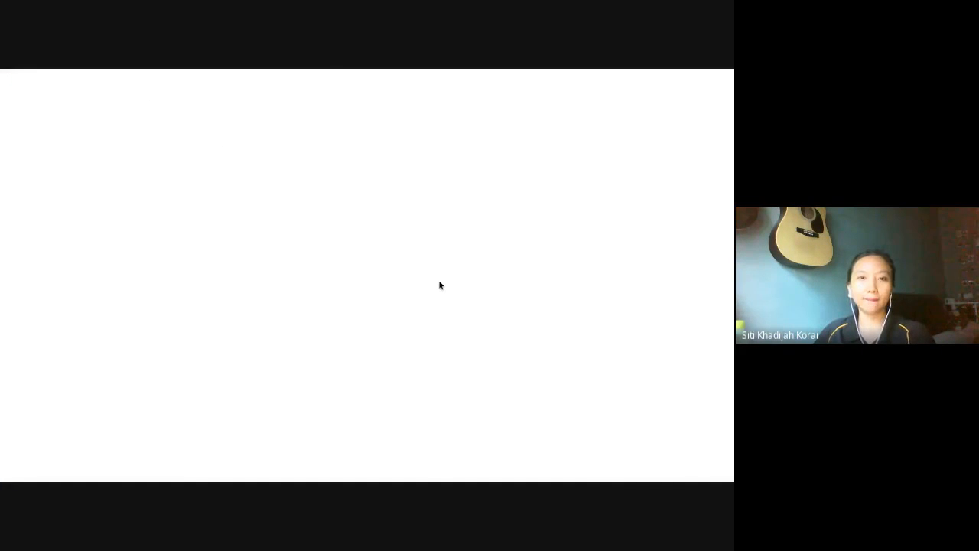
key("F11")
left_click(283, 70)
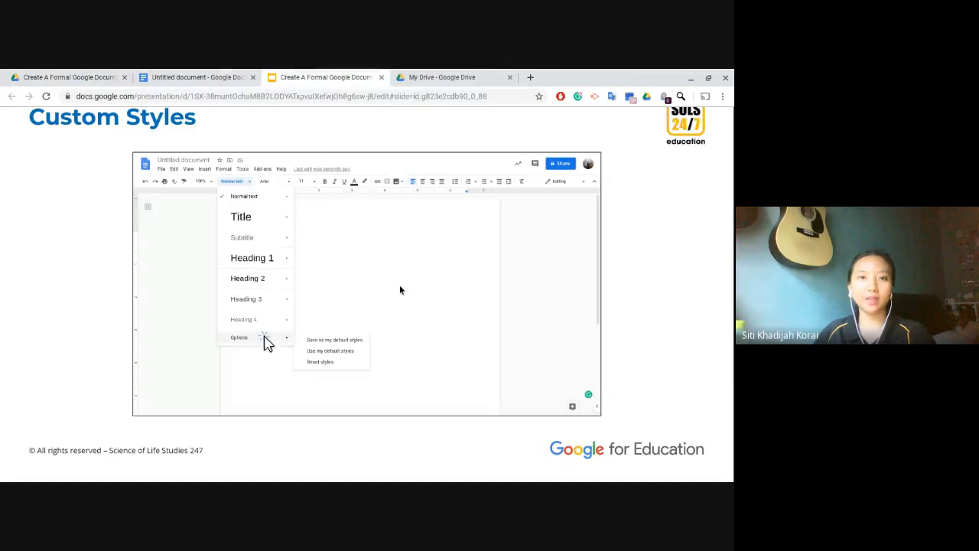
key("F11")
key("Left")
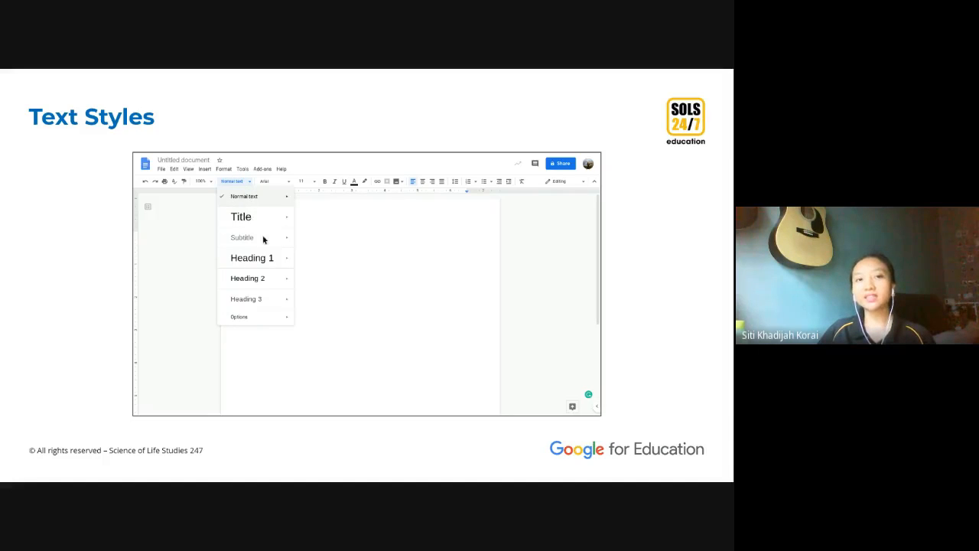
left_click(264, 301)
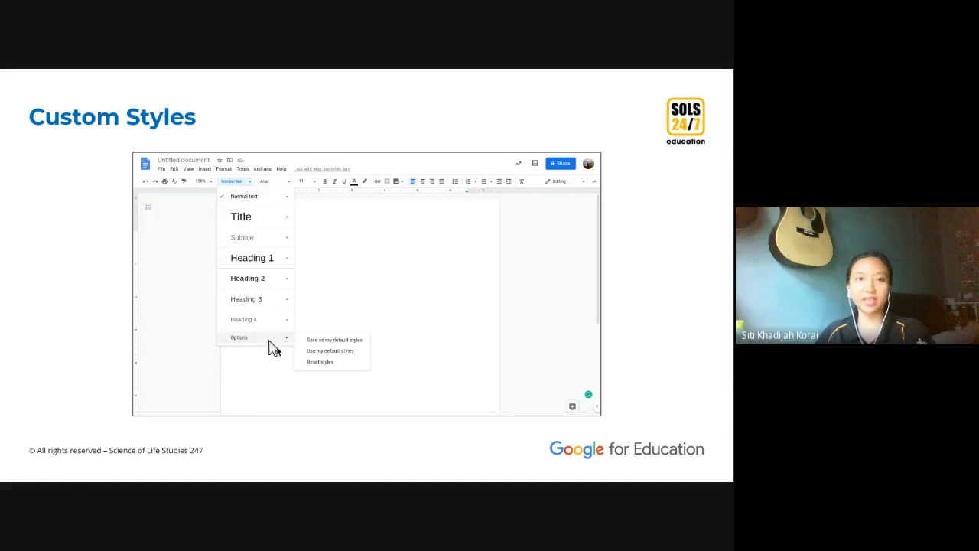
key("Left")
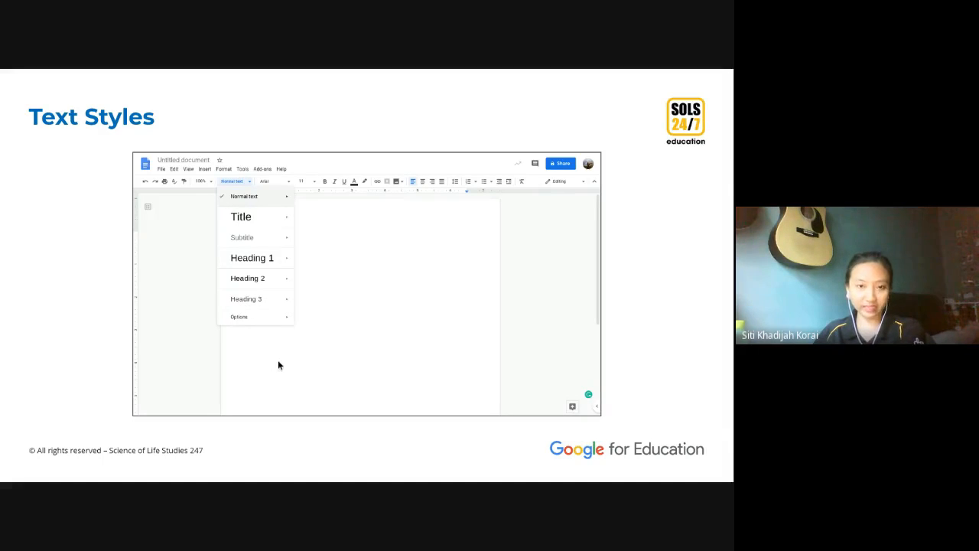
Step: Return to the untitled Google Docs document and review the paragraph styles available for the Demo heading
left_click(236, 74)
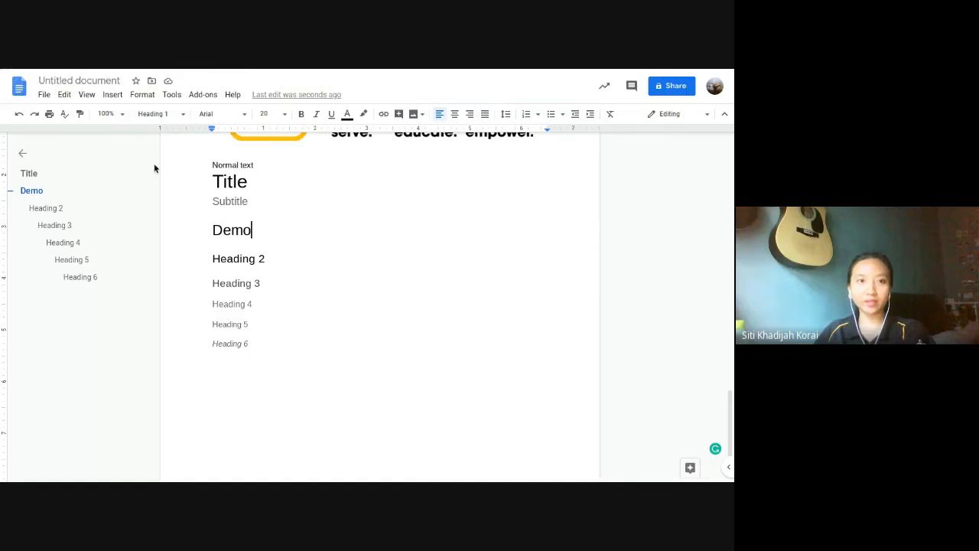
left_click(175, 117)
mouse_move(196, 308)
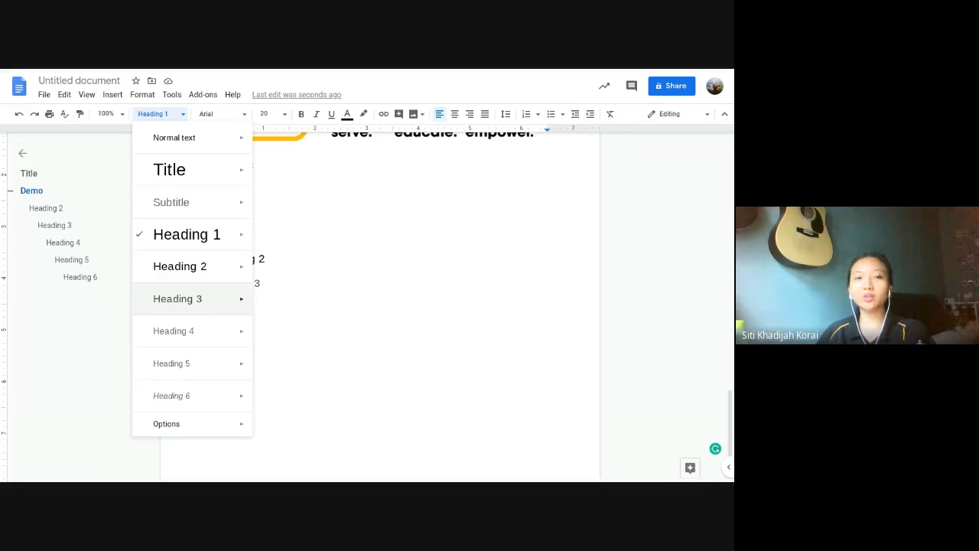
mouse_move(199, 338)
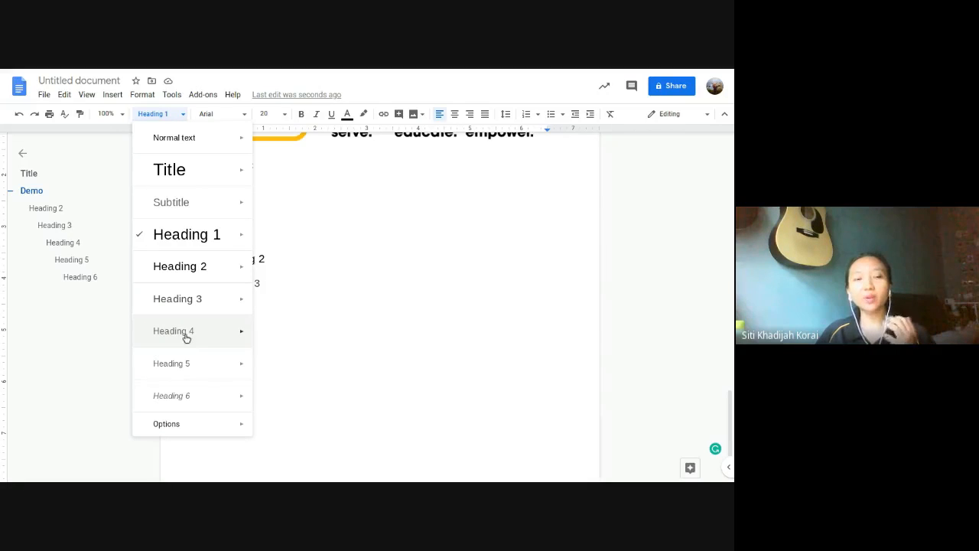
left_click(91, 376)
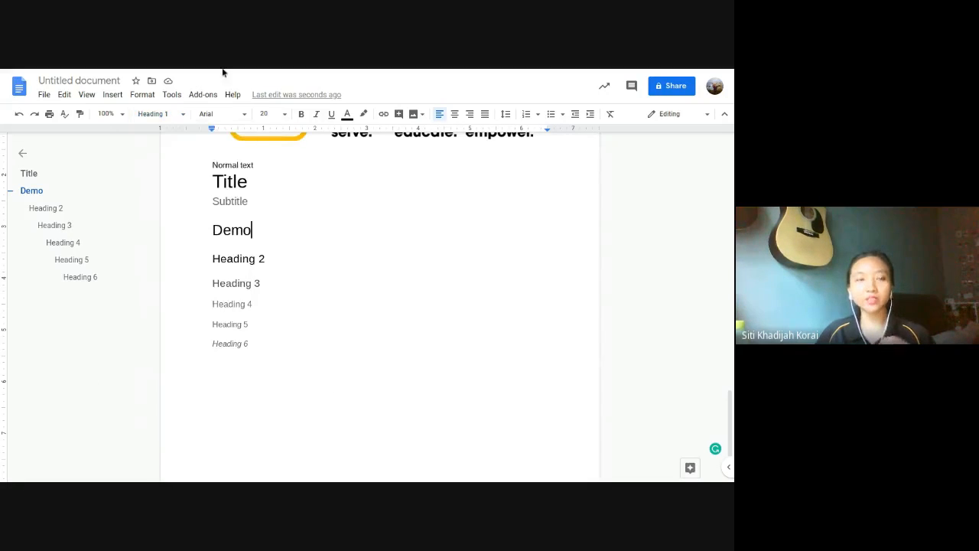
Step: Switch back to the Google Slides presentation and advance to the Custom Styles slide
left_click(341, 77)
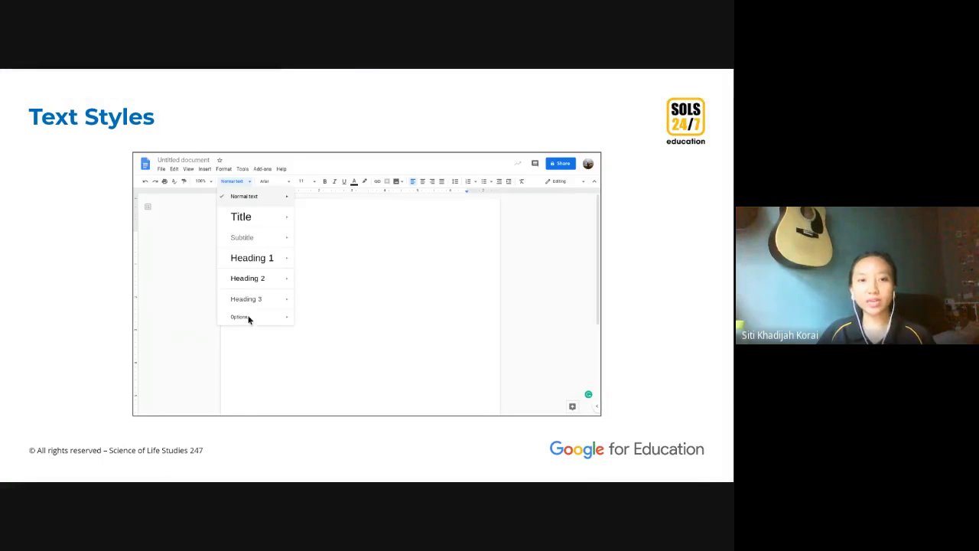
left_click(257, 321)
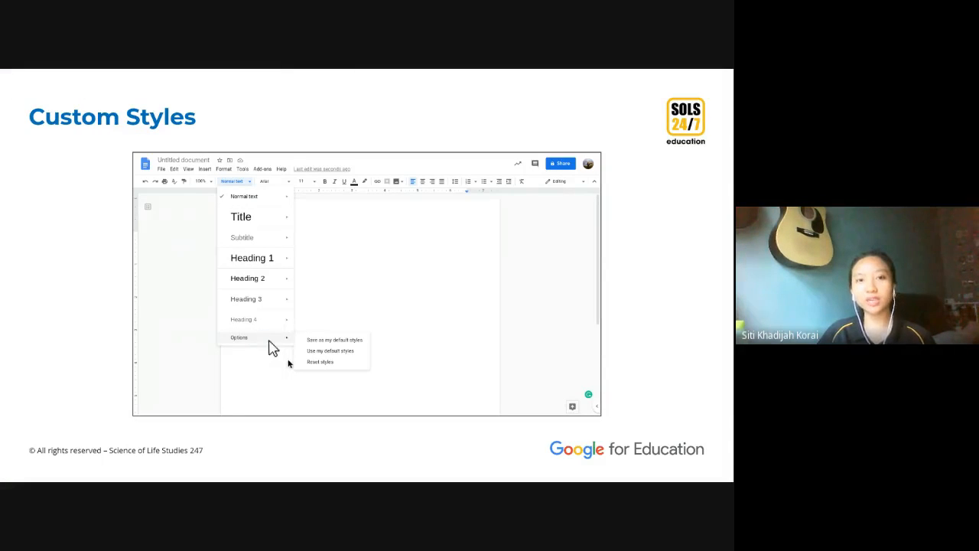
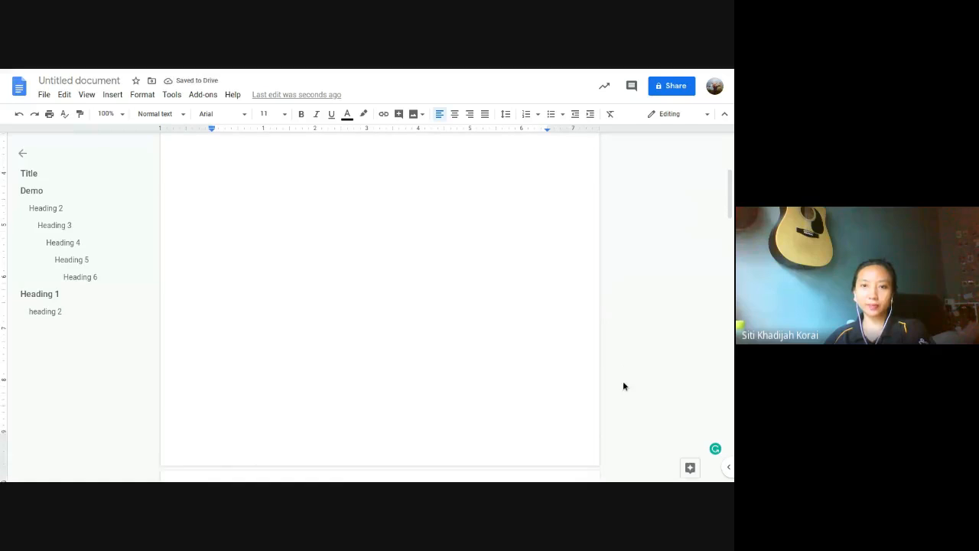
Step: Open the footer for editing on the page before the WELCOME page
double_click(493, 362)
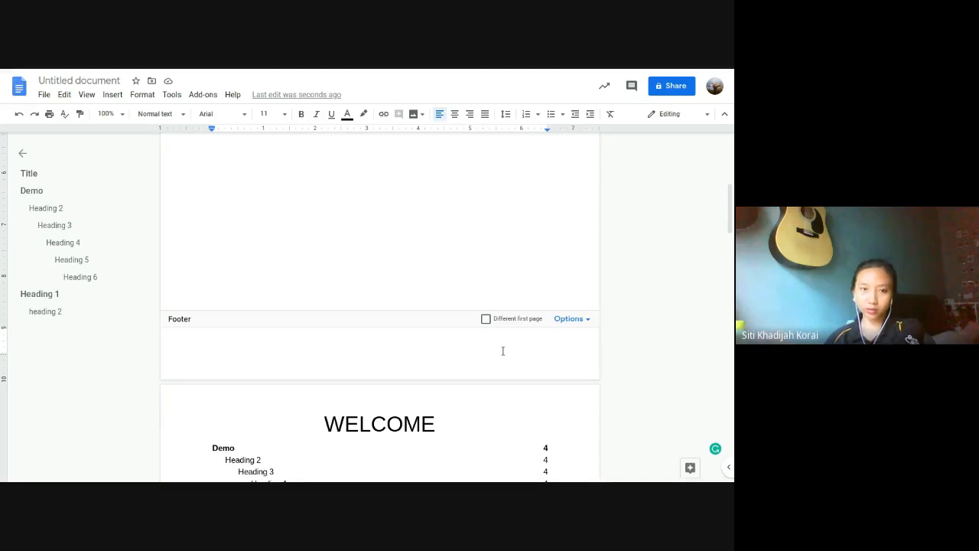
left_click(123, 98)
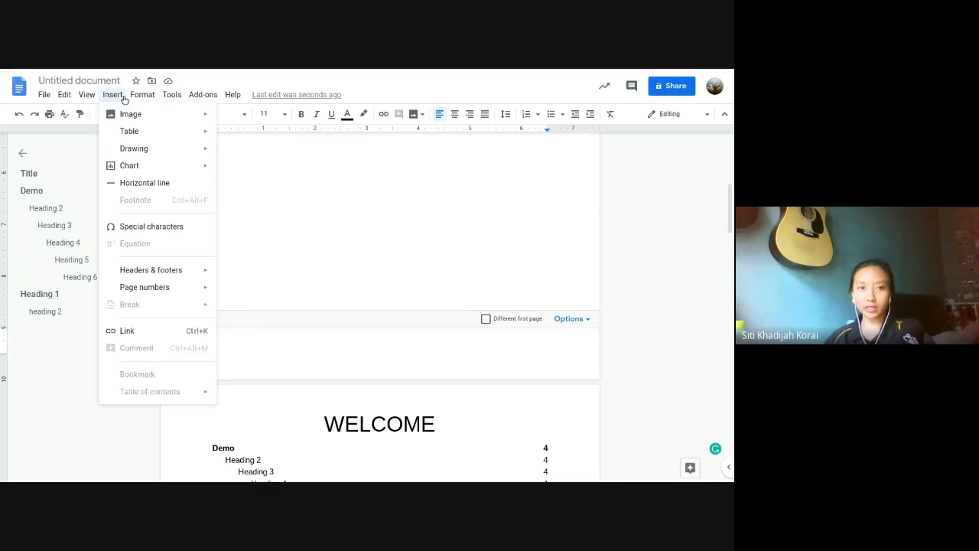
mouse_move(160, 267)
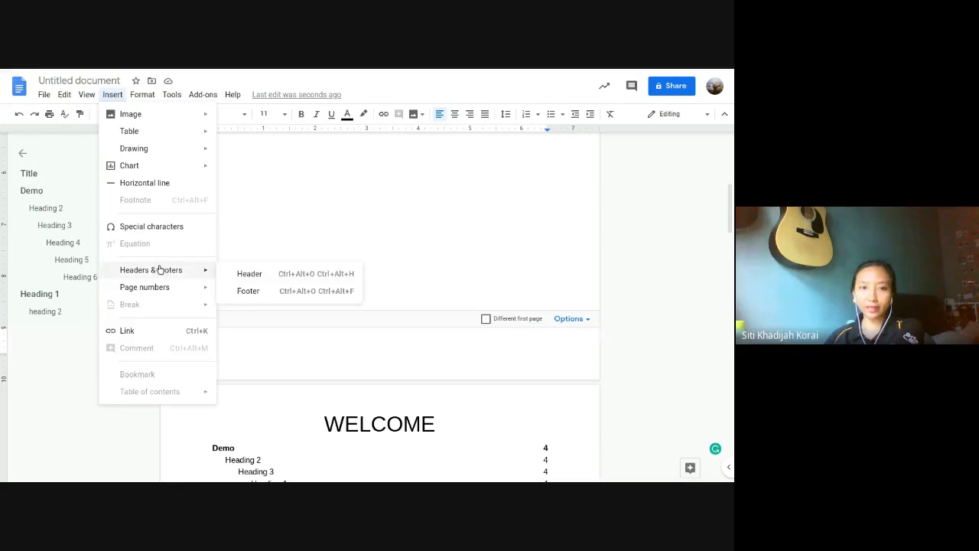
left_click(248, 292)
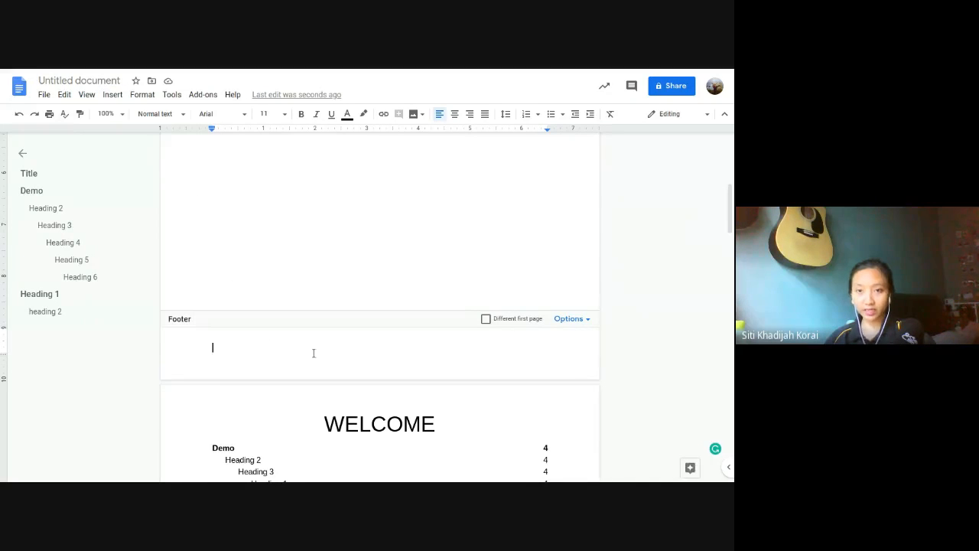
scroll(650, 254, "down", 4)
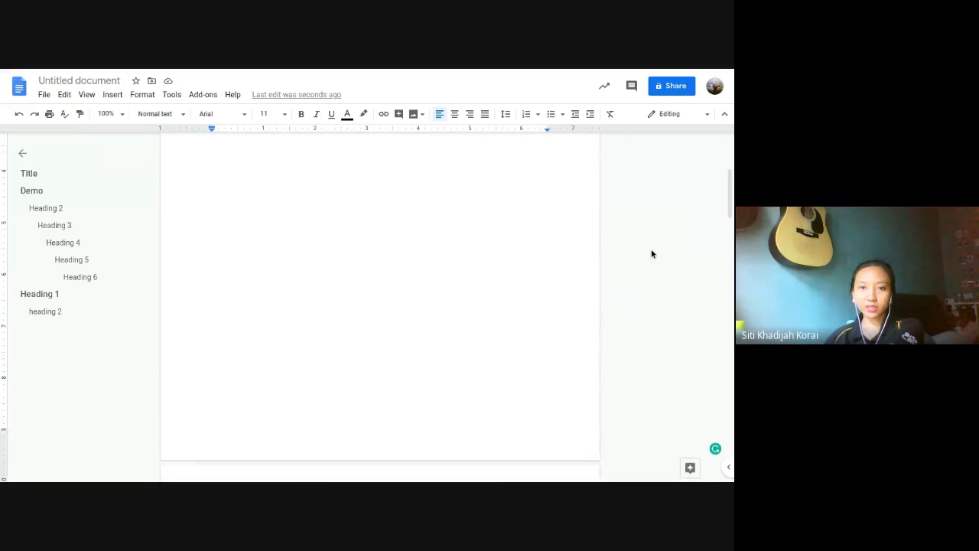
scroll(652, 254, "up", 3)
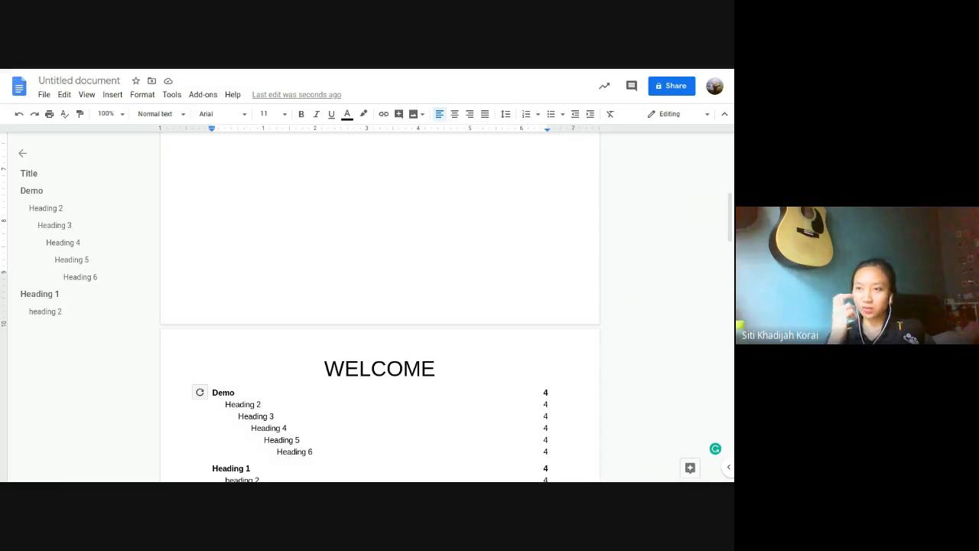
scroll(288, 291, "up", 1)
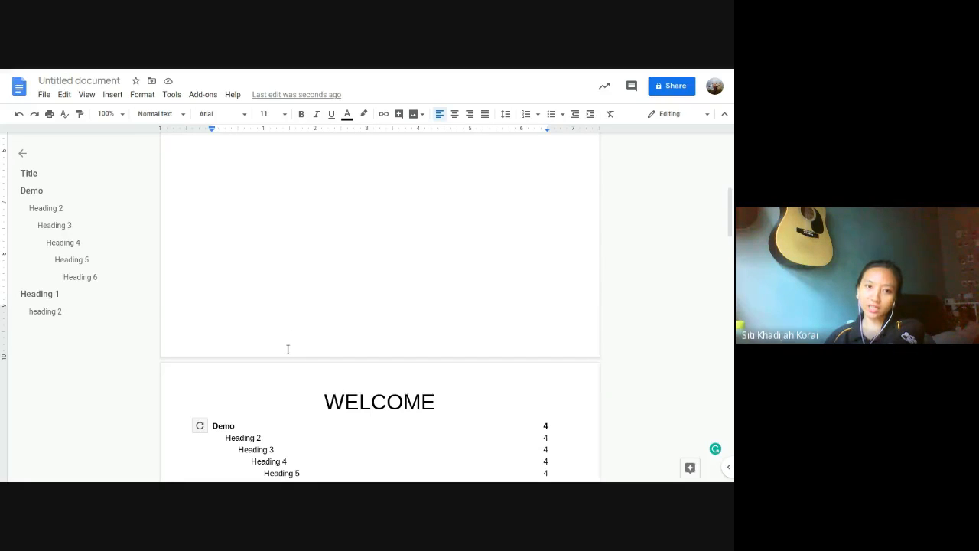
Step: Open the footer on the page before the table of contents and enter the text "Footer"
double_click(288, 350)
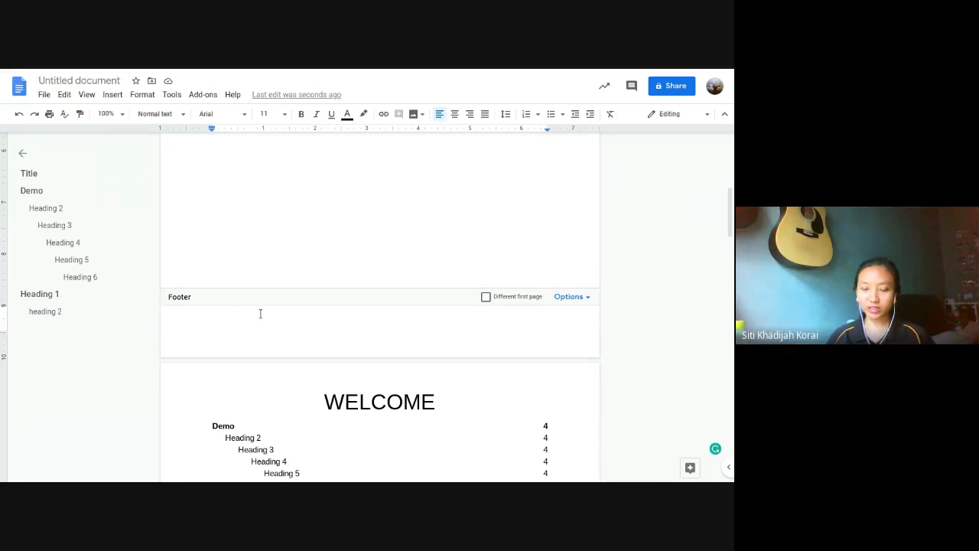
type("Foo")
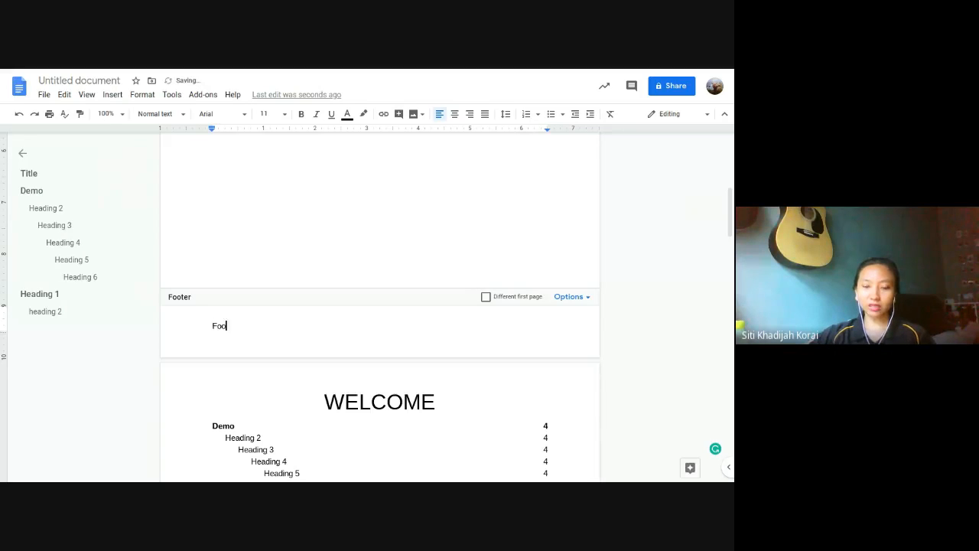
type("ter")
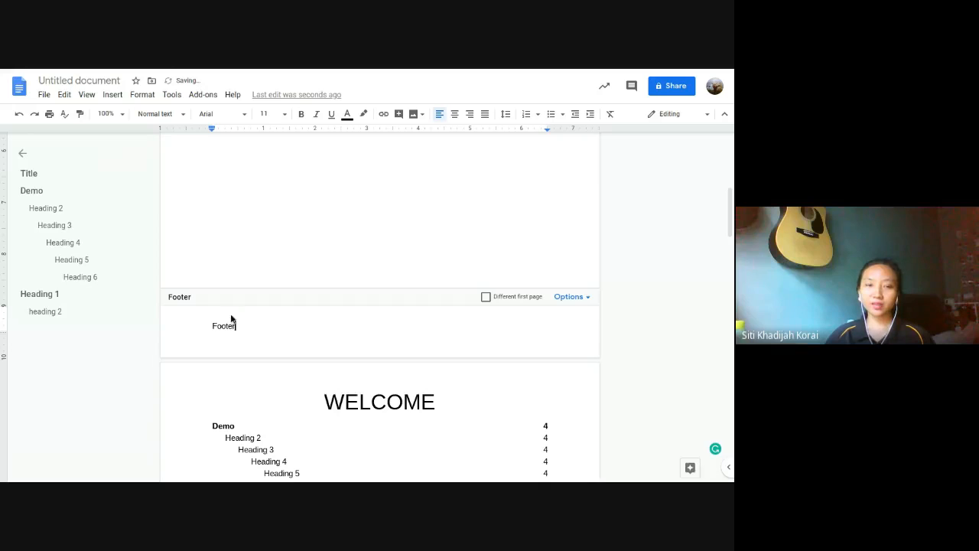
Step: Format the footer text as 30 pt, centred and bold, and leave the footer
left_click_drag(238, 326, 195, 326)
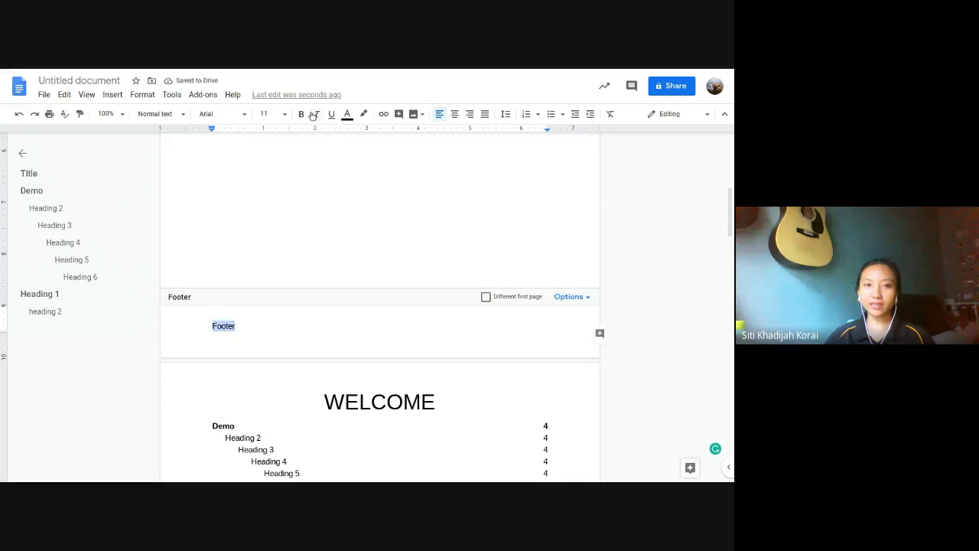
left_click(285, 114)
left_click(268, 272)
left_click(455, 114)
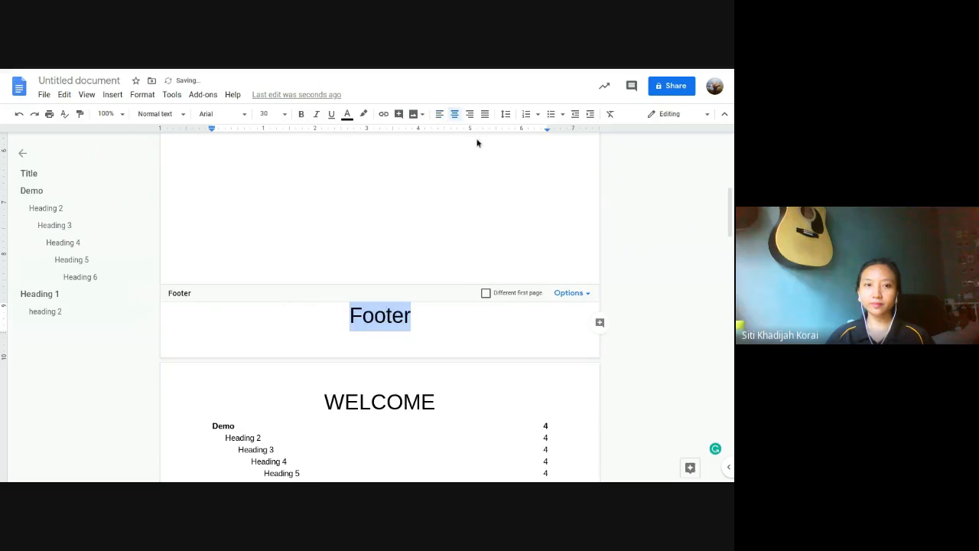
left_click(303, 115)
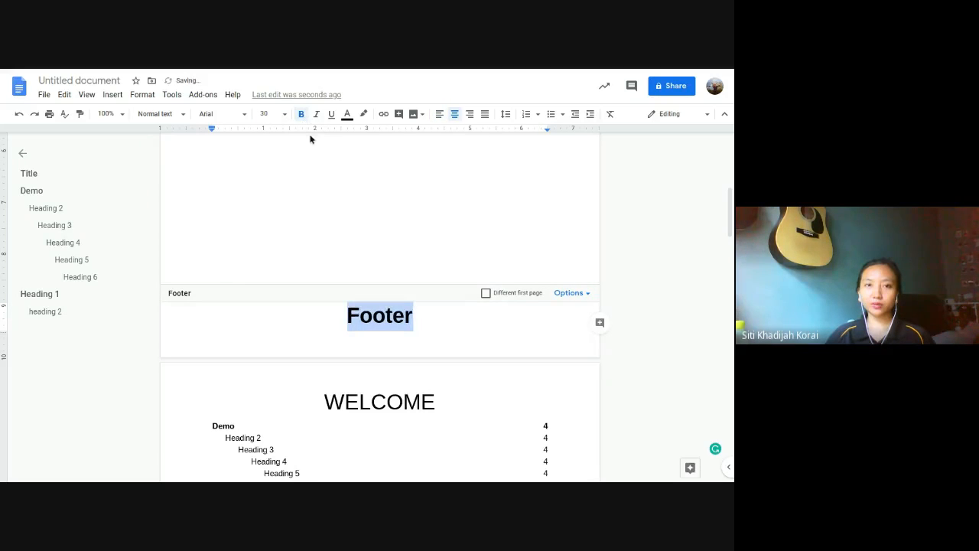
left_click(648, 255)
Step: Look through all pages of the document to examine the repeated footer and the WELCOME header
scroll(647, 254, "up", 4)
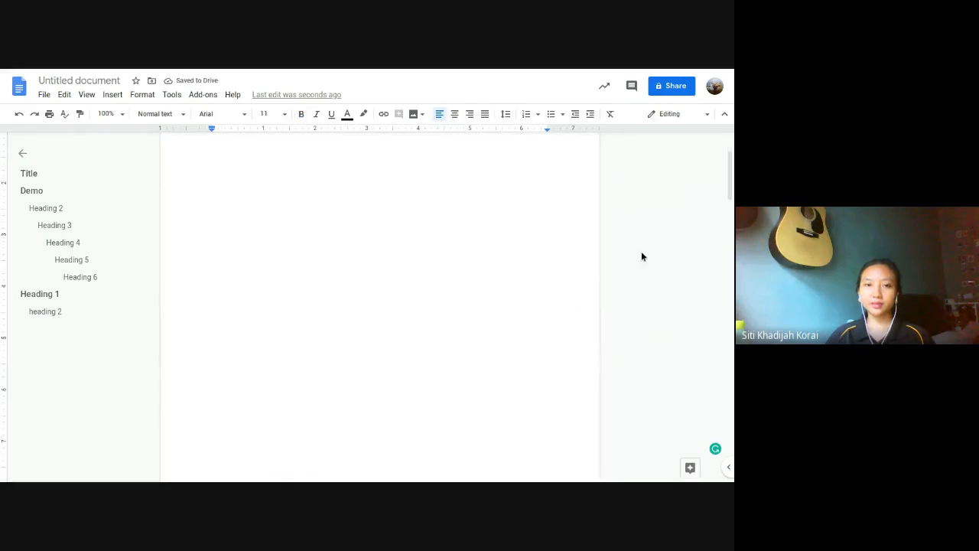
scroll(415, 296, "up", 10)
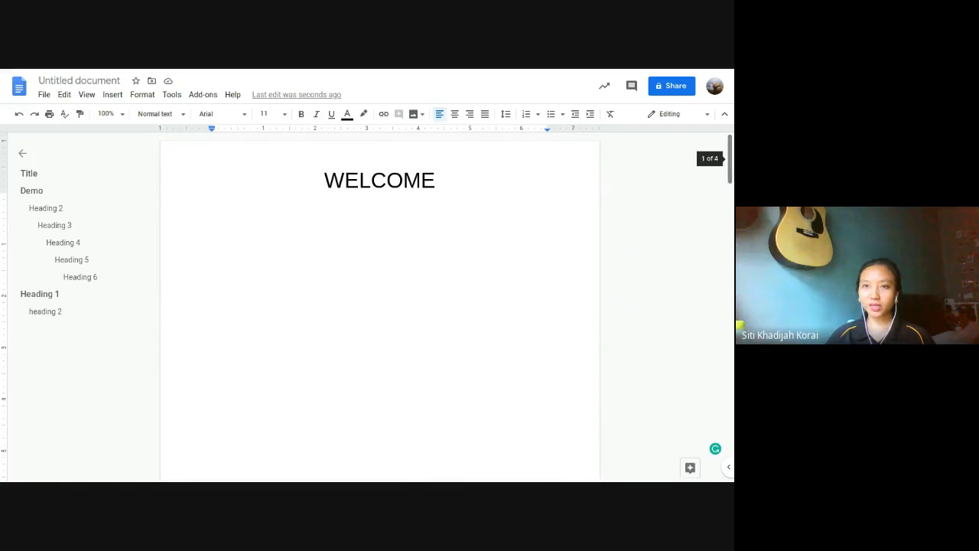
scroll(516, 199, "down", 8)
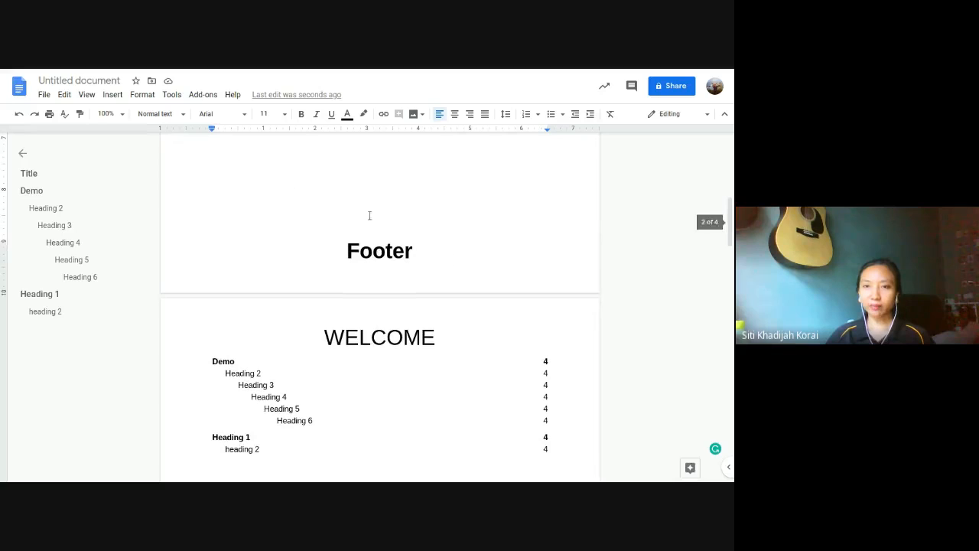
scroll(421, 235, "down", 4)
scroll(436, 260, "down", 3)
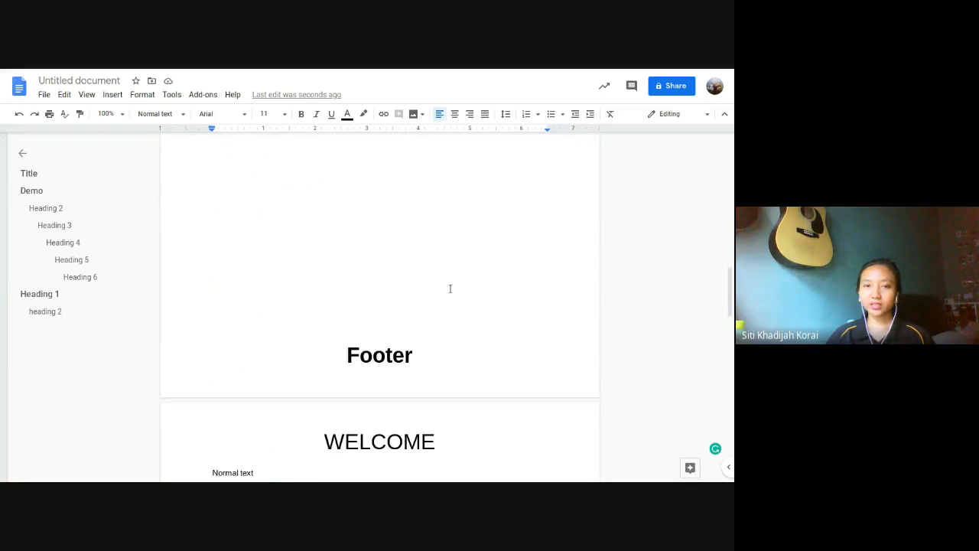
scroll(397, 299, "up", 1)
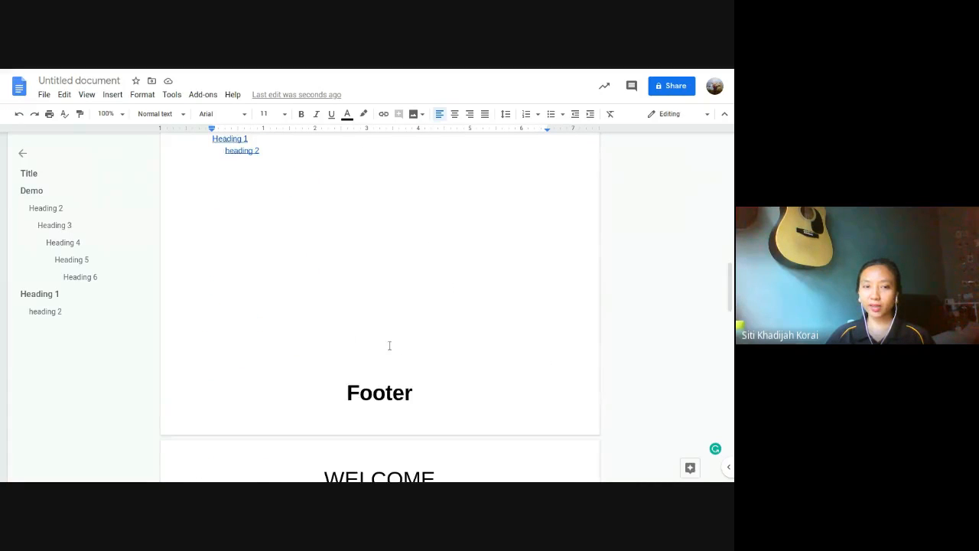
scroll(400, 312, "down", 5)
scroll(400, 312, "down", 3)
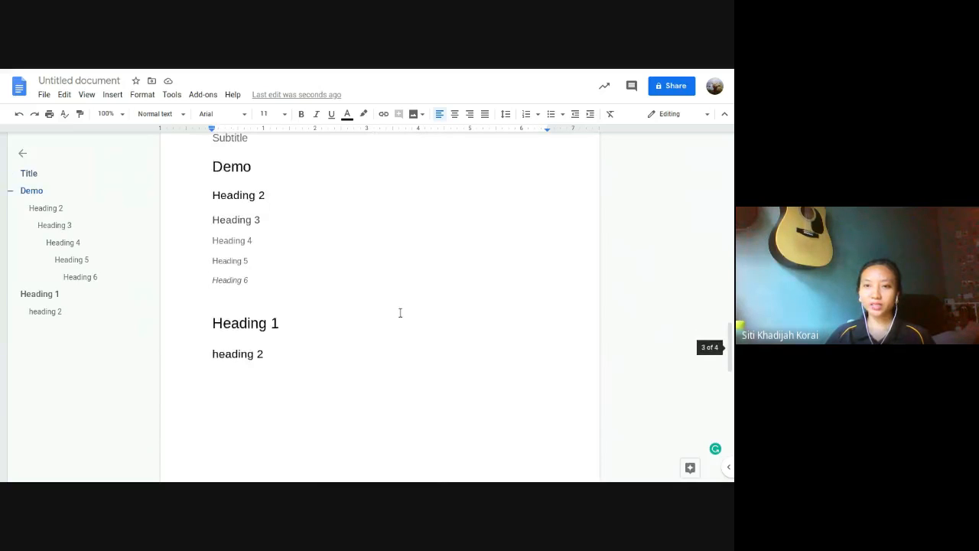
scroll(331, 321, "down", 2)
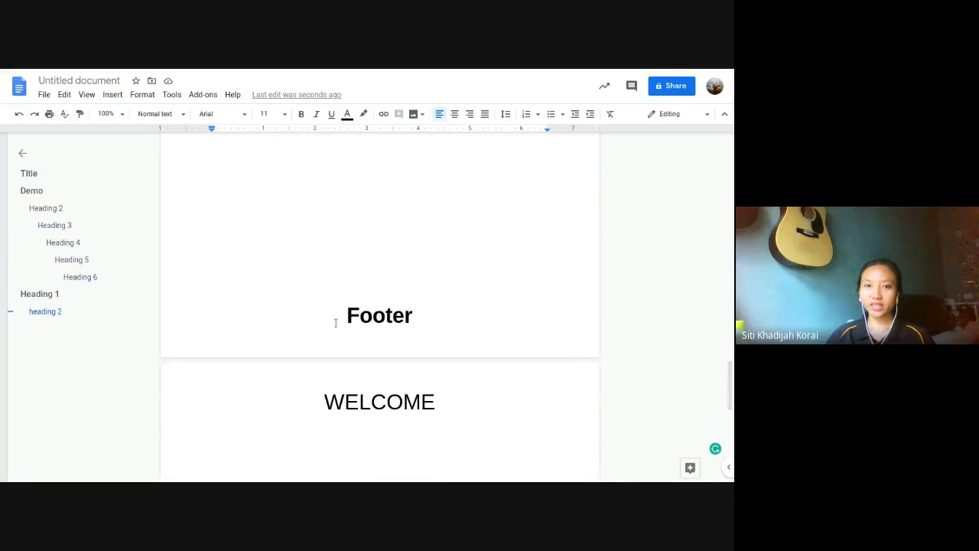
scroll(356, 255, "down", 2)
scroll(397, 271, "down", 3)
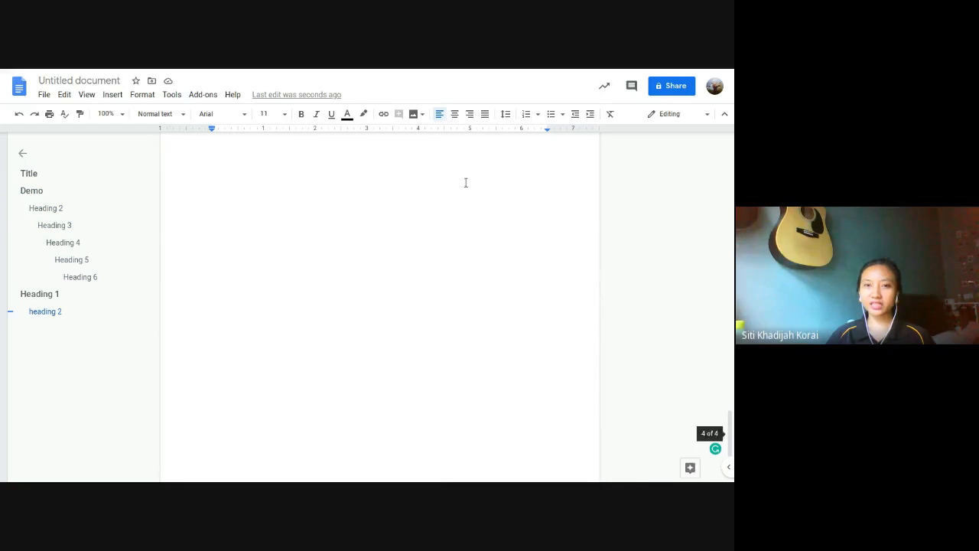
scroll(436, 218, "up", 1)
scroll(444, 233, "up", 1)
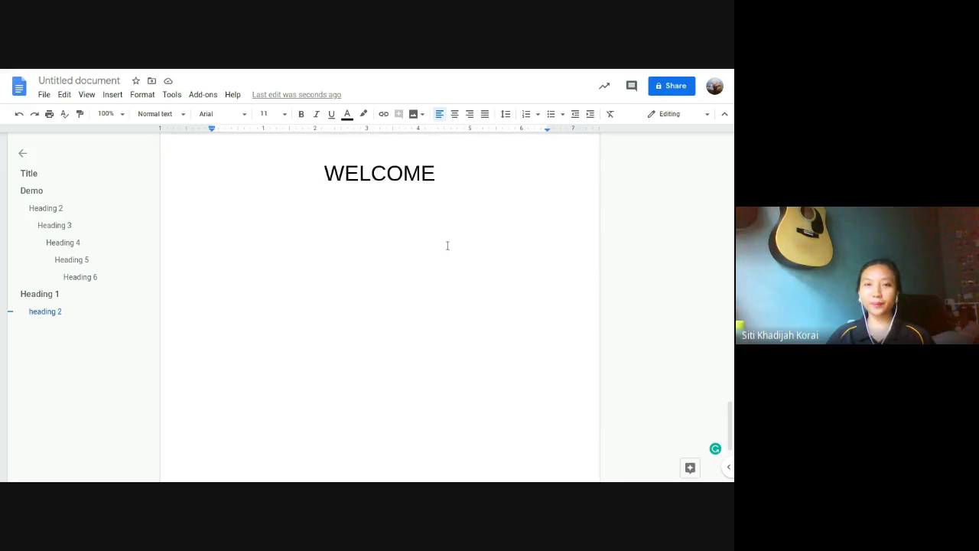
scroll(455, 260, "down", 5)
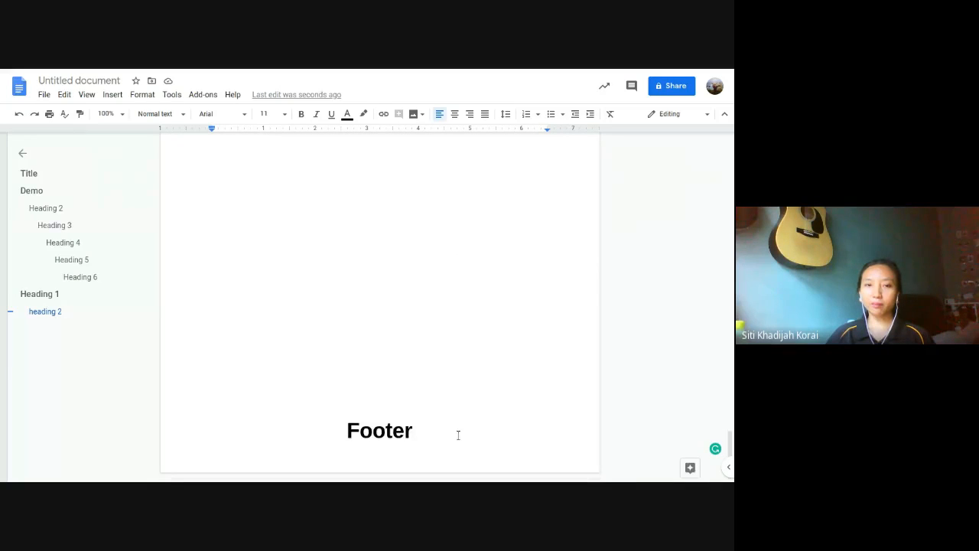
scroll(458, 393, "down", 3)
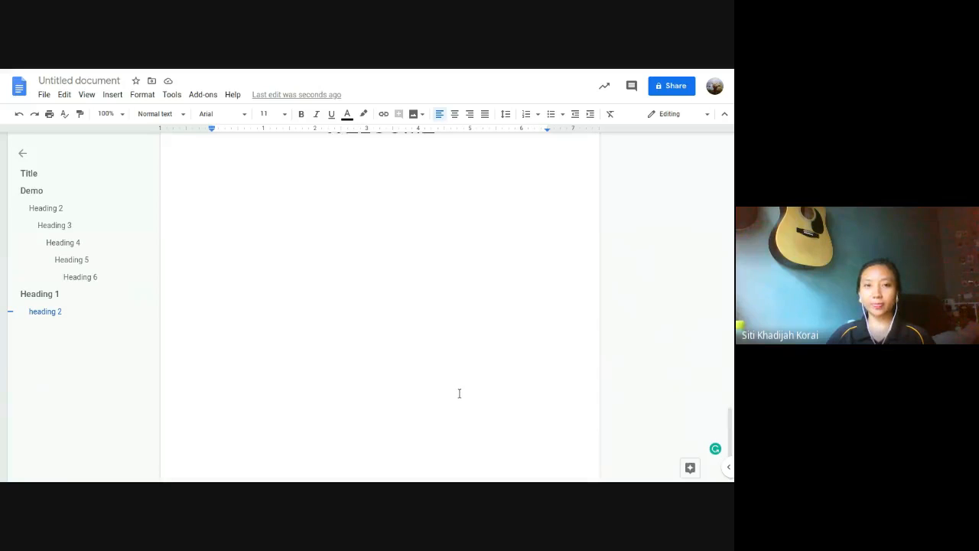
scroll(447, 389, "down", 6)
scroll(444, 389, "up", 7)
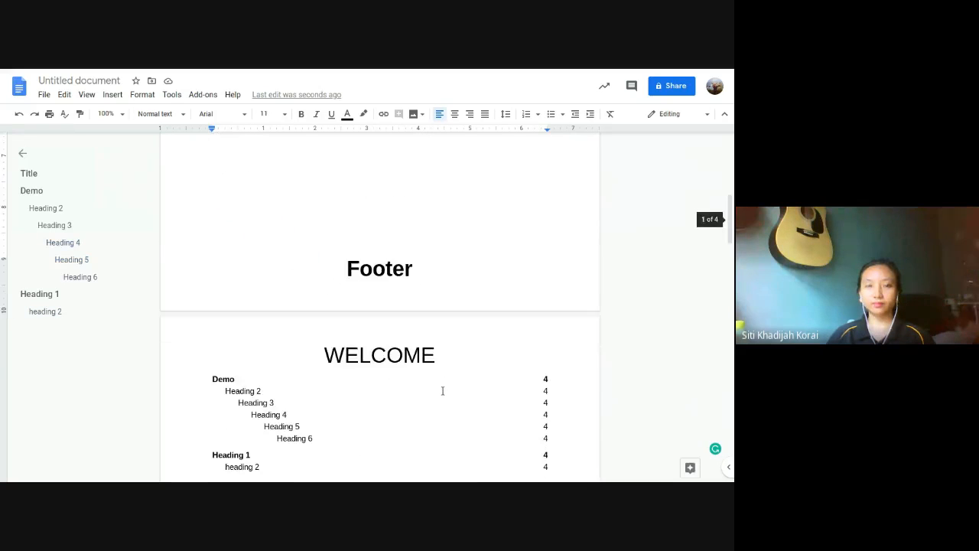
scroll(444, 392, "up", 10)
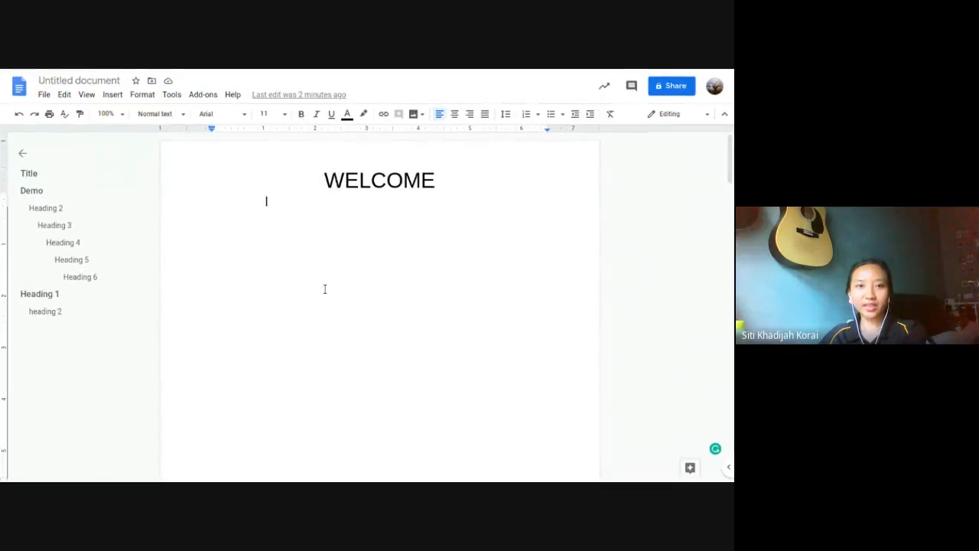
Step: Examine the table of contents with page numbers, selecting its Heading 6 and Heading 1 entries
scroll(220, 260, "down", 5)
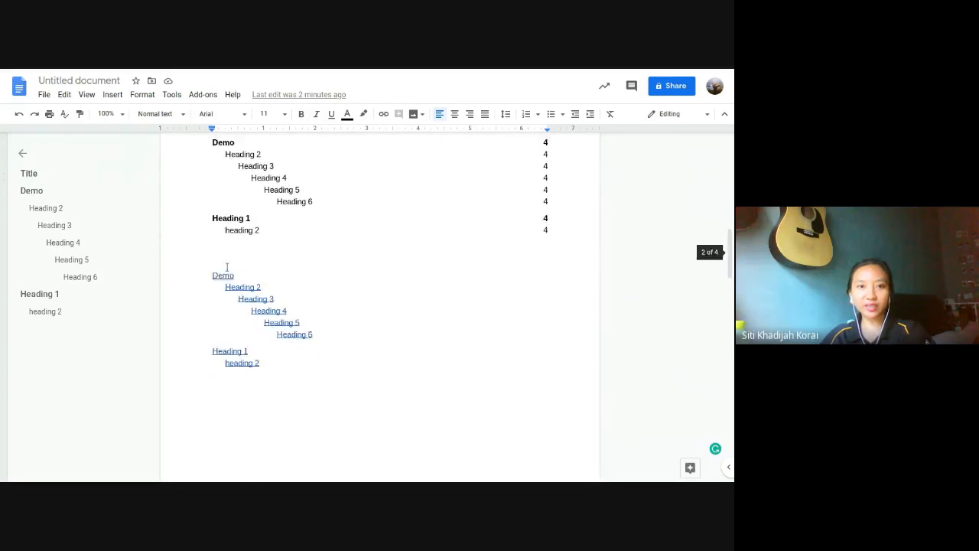
scroll(230, 268, "up", 3)
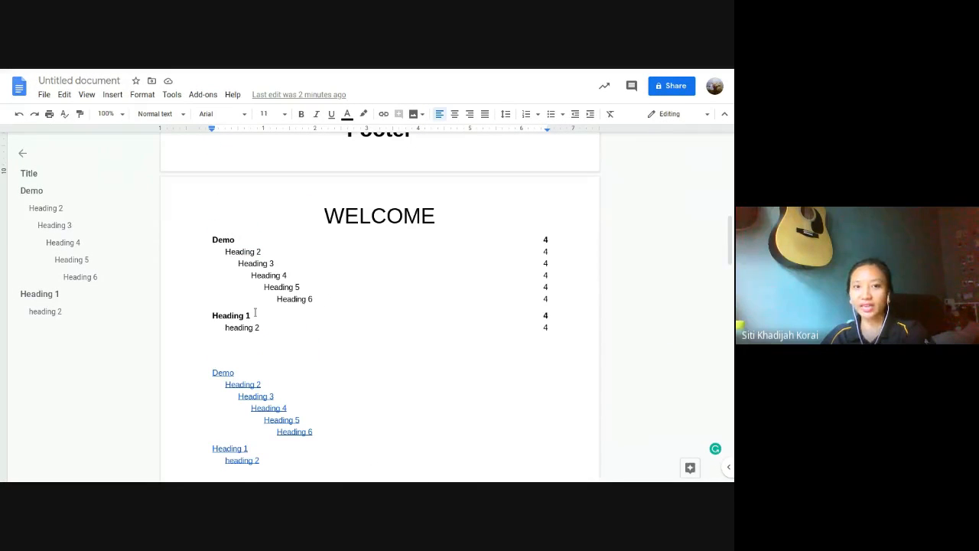
left_click(289, 307)
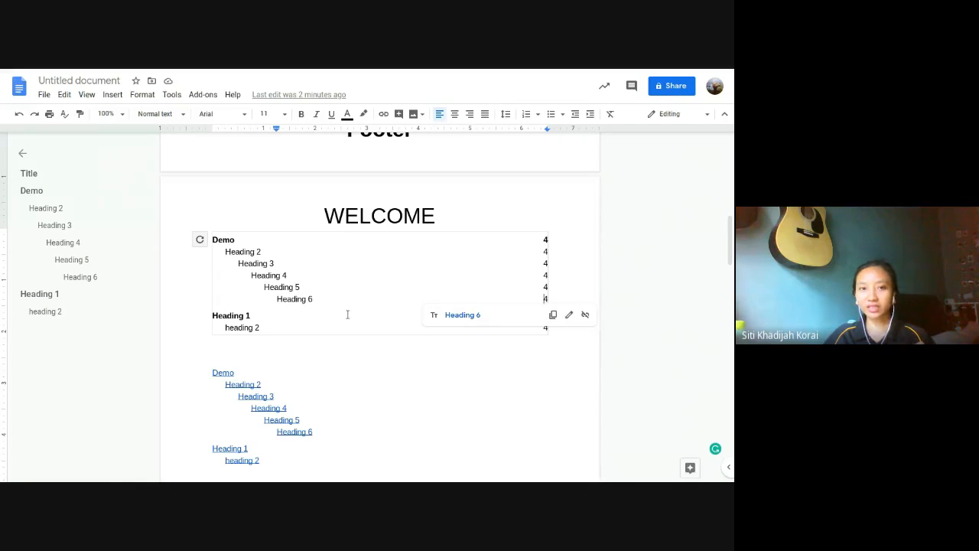
key("Down")
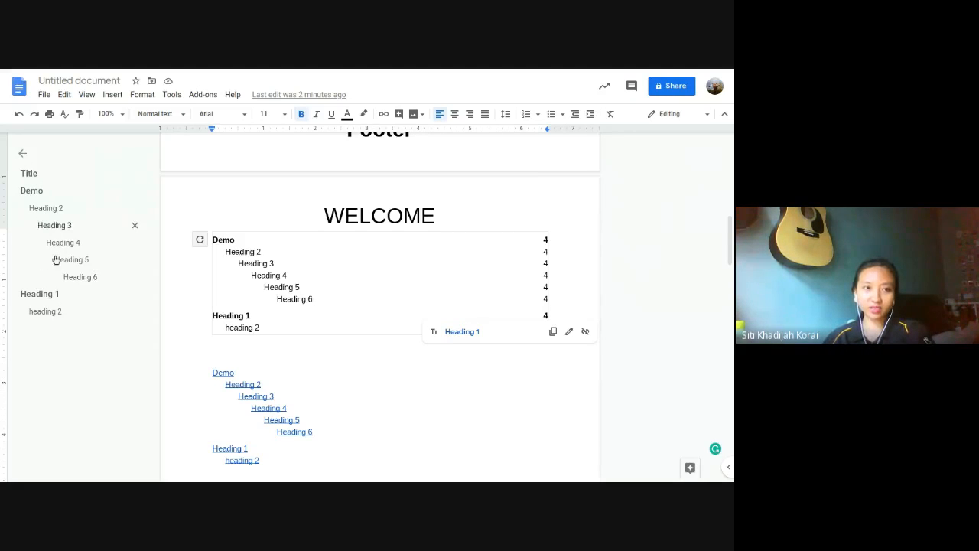
Step: Navigate to heading 2, Heading 6 and Heading 5 from the document outline, closing and reopening the outline in between
left_click(44, 312)
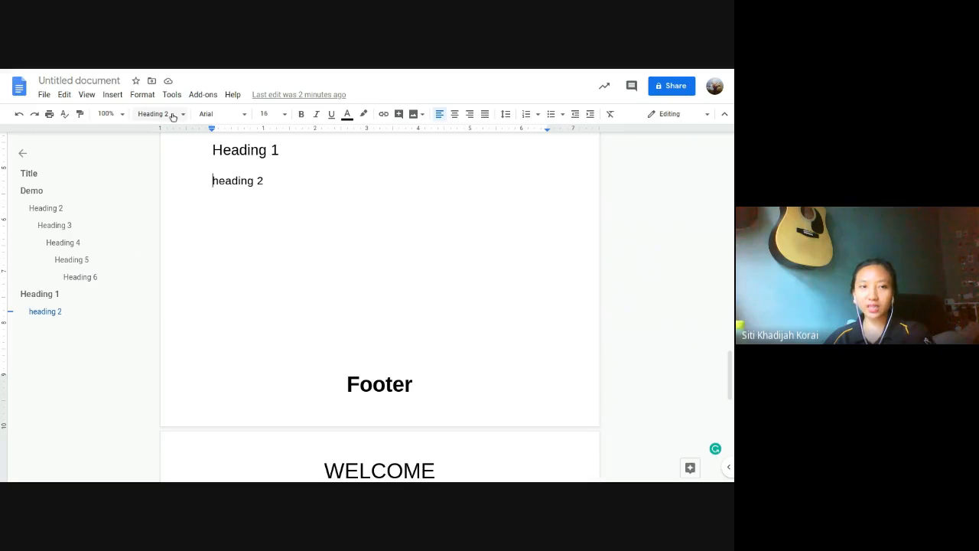
scroll(322, 277, "down", 2)
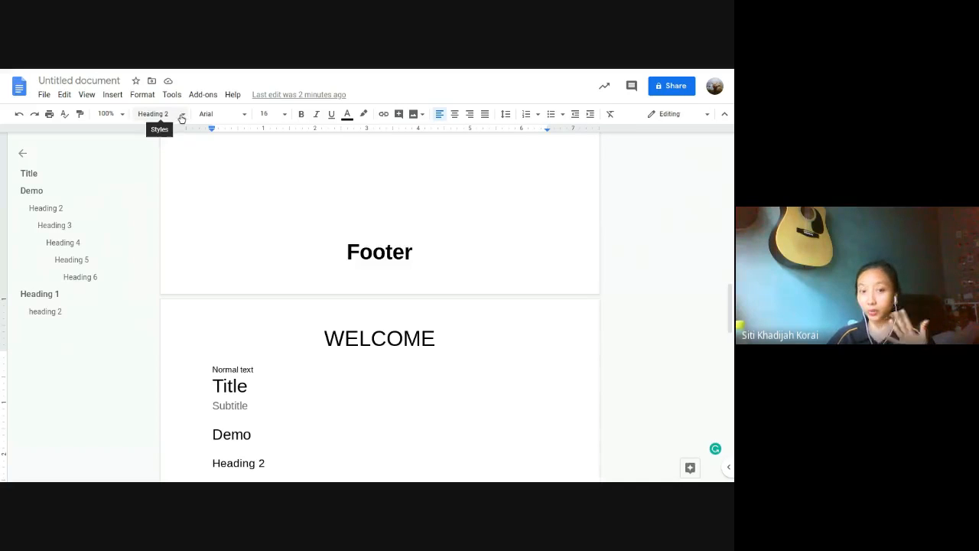
left_click(23, 158)
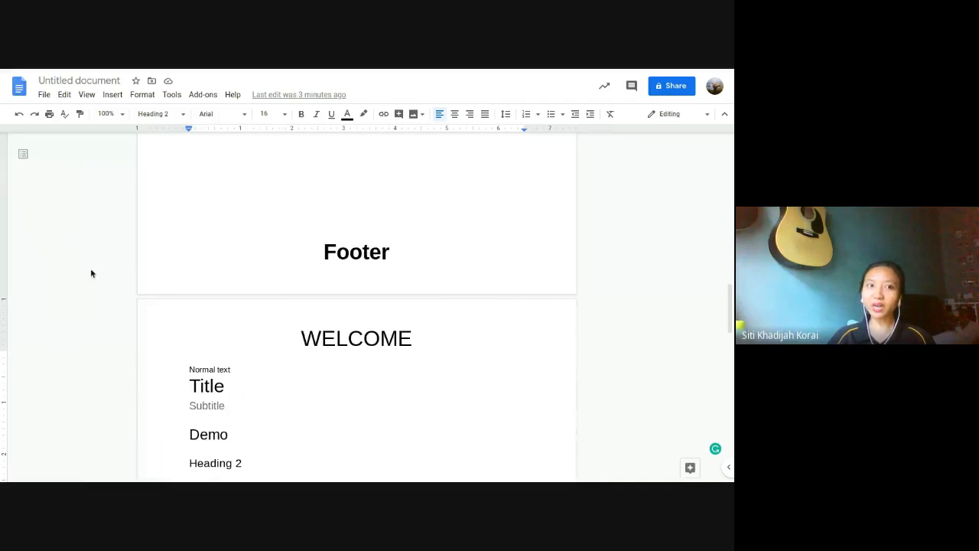
left_click(21, 155)
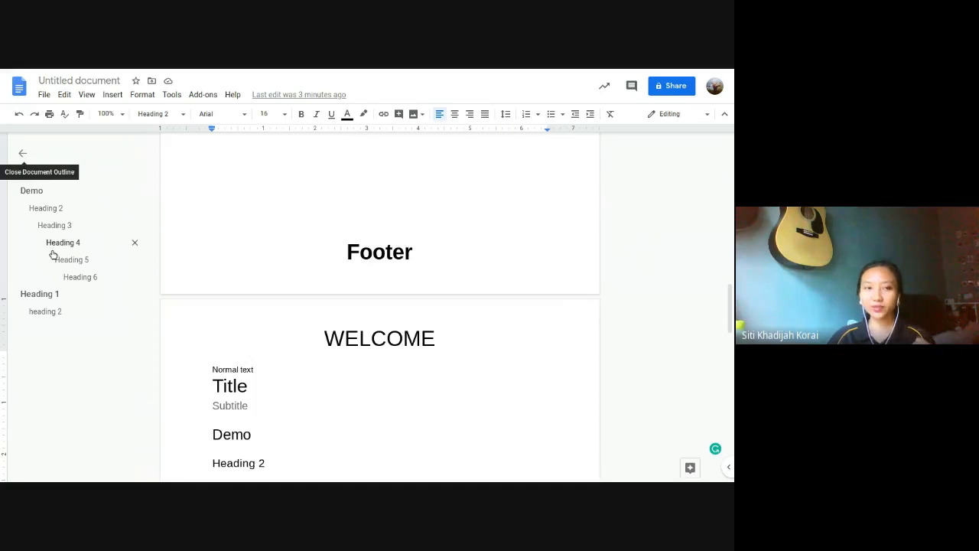
left_click(86, 279)
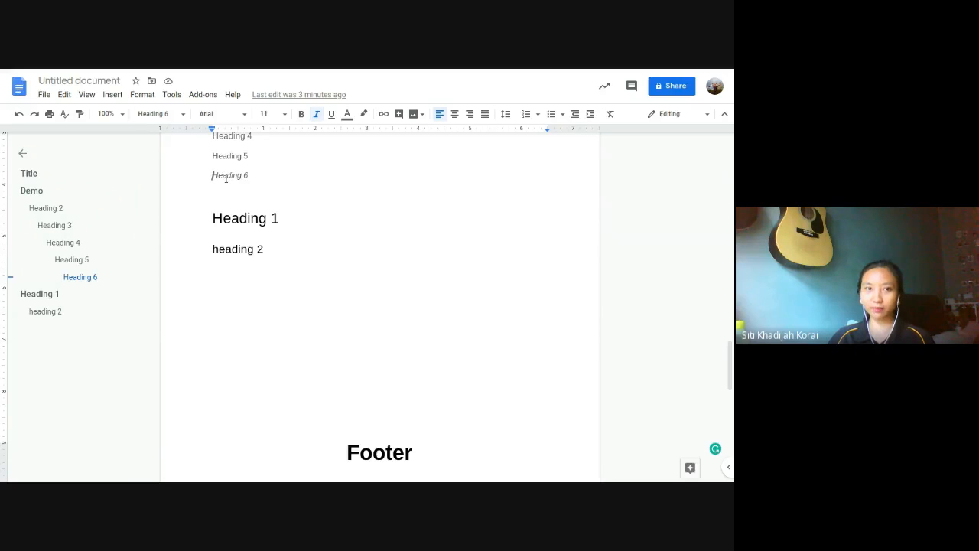
left_click(79, 268)
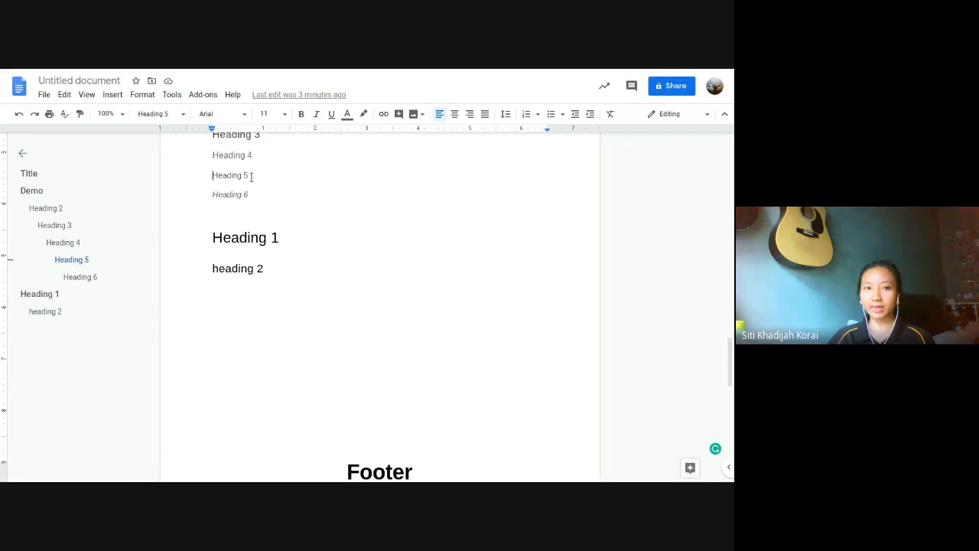
Step: Return to the tables of contents, go to Title through the outline and highlight the Title and Subtitle lines
scroll(254, 196, "up", 15)
scroll(343, 321, "down", 2)
scroll(330, 326, "up", 2)
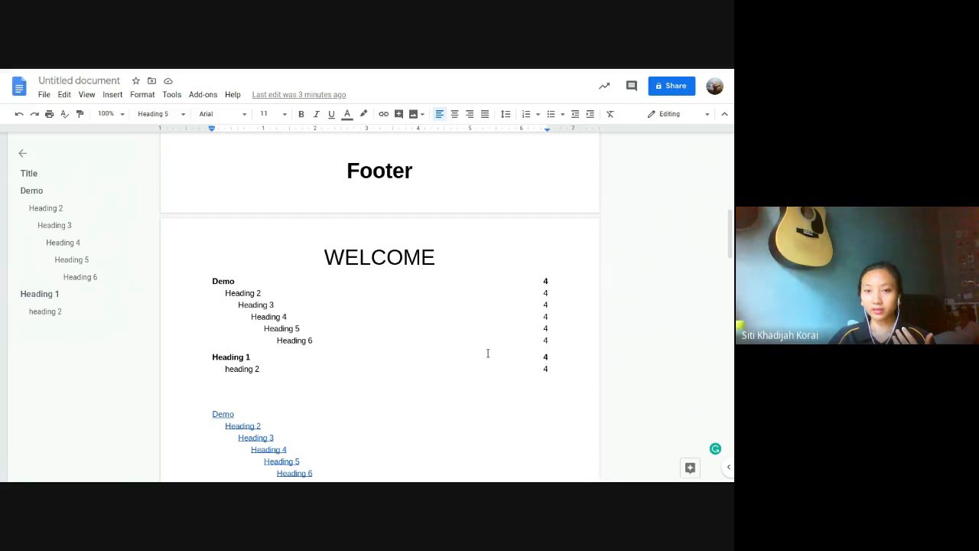
left_click(31, 174)
left_click_drag(212, 175, 254, 202)
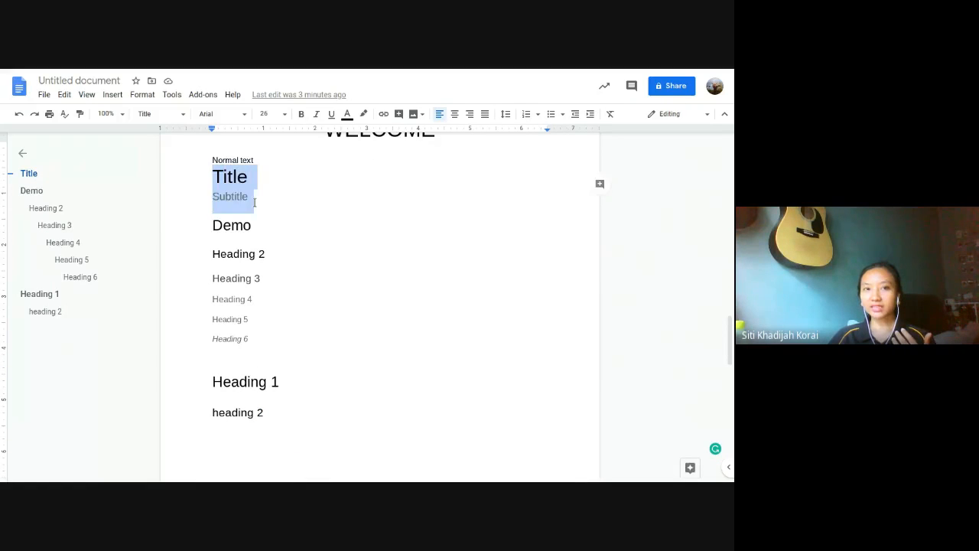
Step: Update the Normal text style to match the "Normal text" line above the Title
left_click(254, 160)
left_click_drag(249, 159, 167, 159)
left_click(165, 114)
mouse_move(229, 137)
left_click(262, 160)
Step: Check the paragraph styles of the Title and Subtitle lines, and highlight the lines from Normal text to Subtitle
left_click_drag(251, 172, 213, 173)
left_click(161, 114)
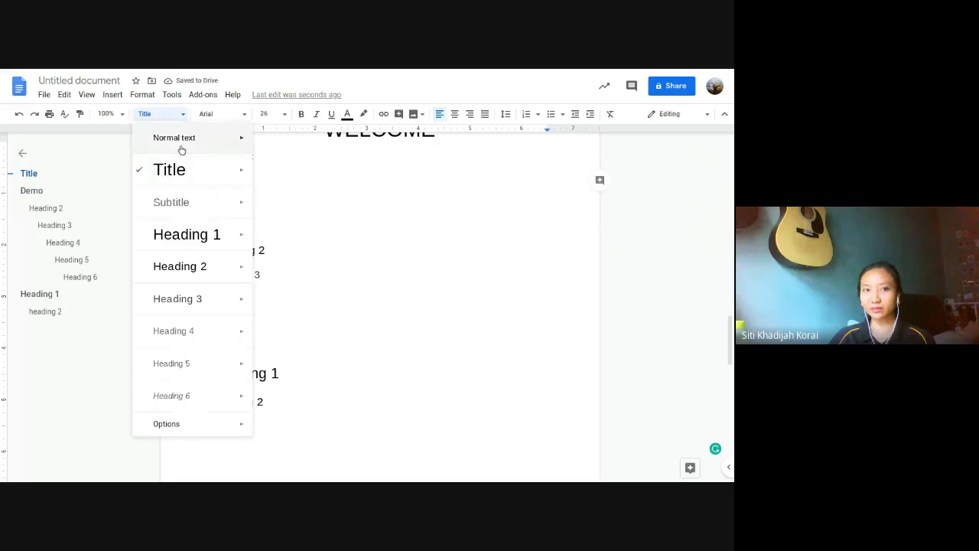
double_click(335, 247)
left_click_drag(249, 196, 186, 182)
left_click(159, 113)
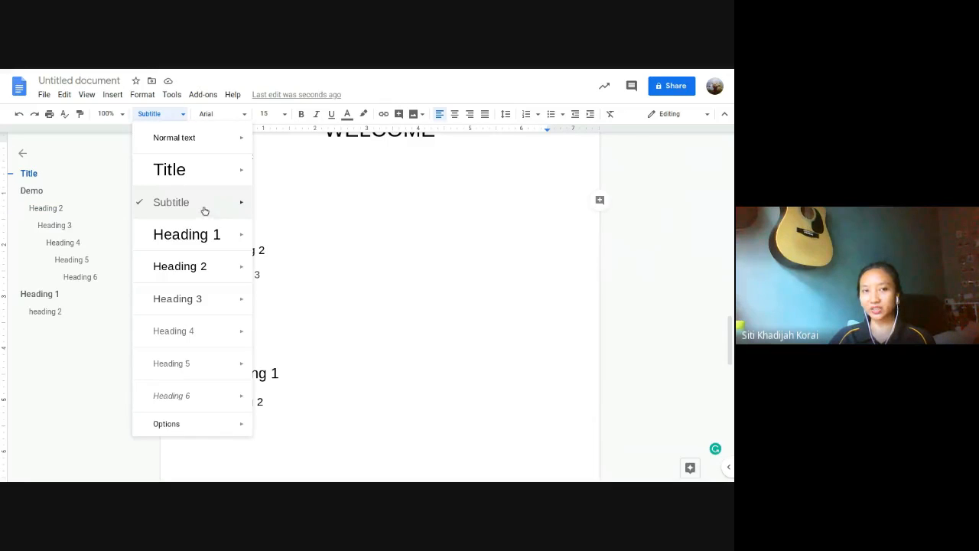
left_click(310, 193)
left_click_drag(255, 192, 190, 157)
Step: Show the link of the Heading 2 entry in the table of contents with blue links
scroll(274, 217, "up", 10)
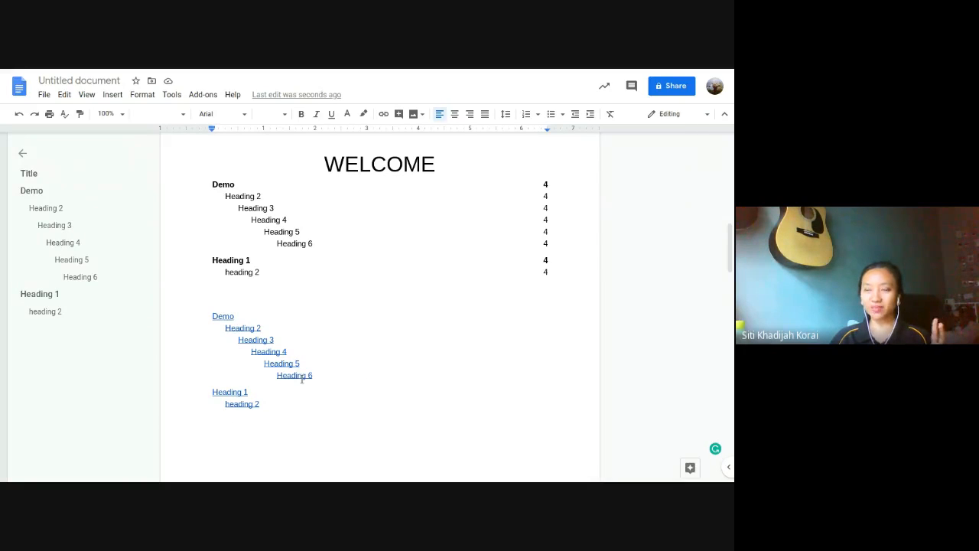
left_click(243, 326)
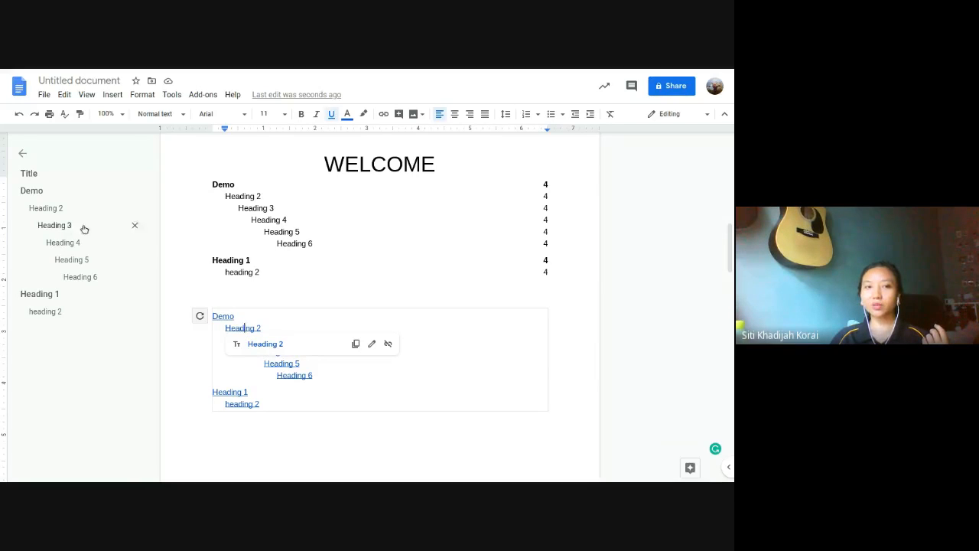
Step: Go to Heading 2 through the document outline and show the available download formats, including PDF Document (.pdf)
left_click(45, 208)
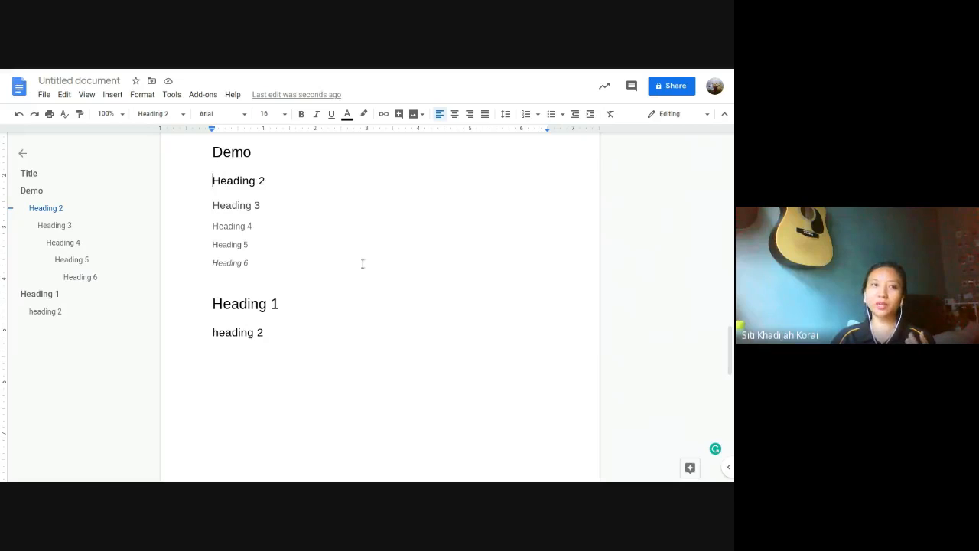
left_click(47, 96)
mouse_move(88, 202)
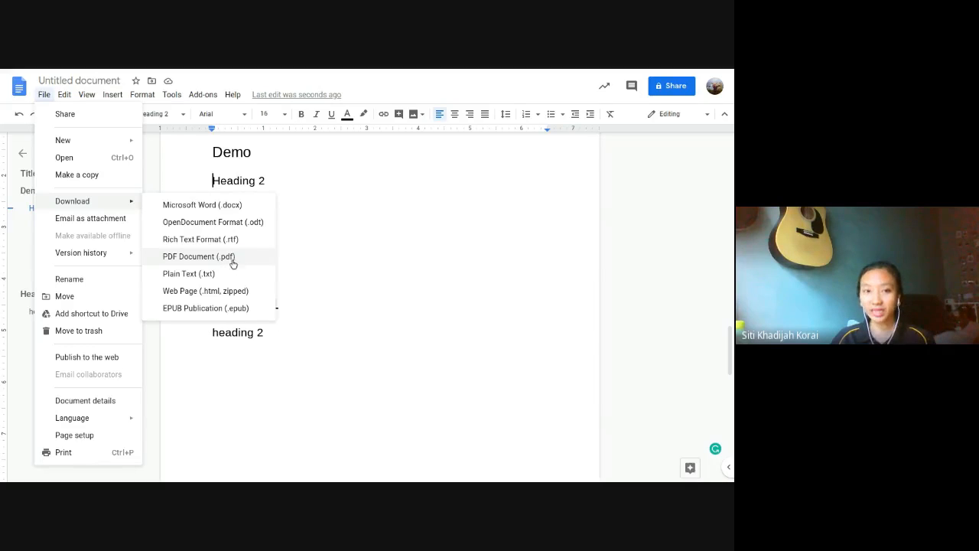
scroll(644, 276, "up", 2)
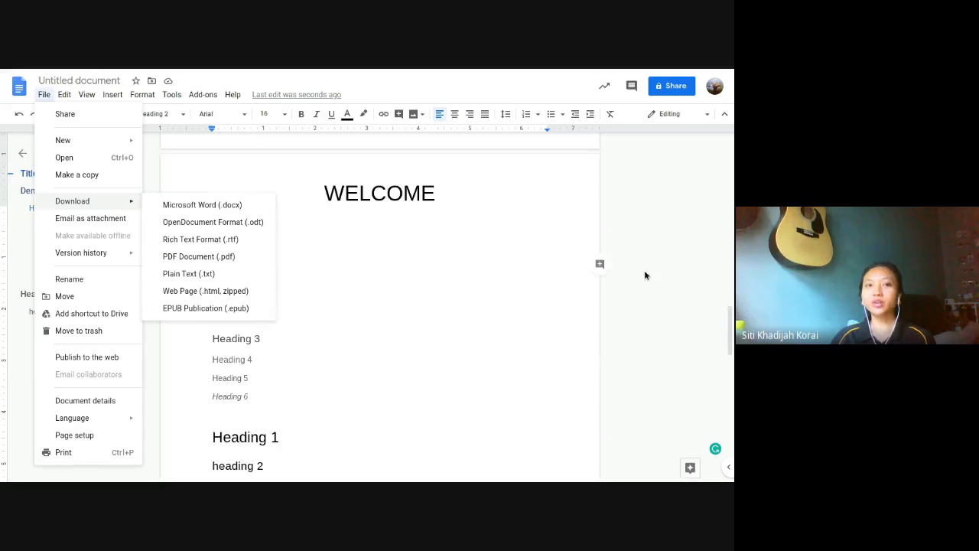
left_click(645, 273)
Step: Show the link of the Demo entry in the table of contents with blue links, and go to Demo through the outline
scroll(638, 304, "up", 8)
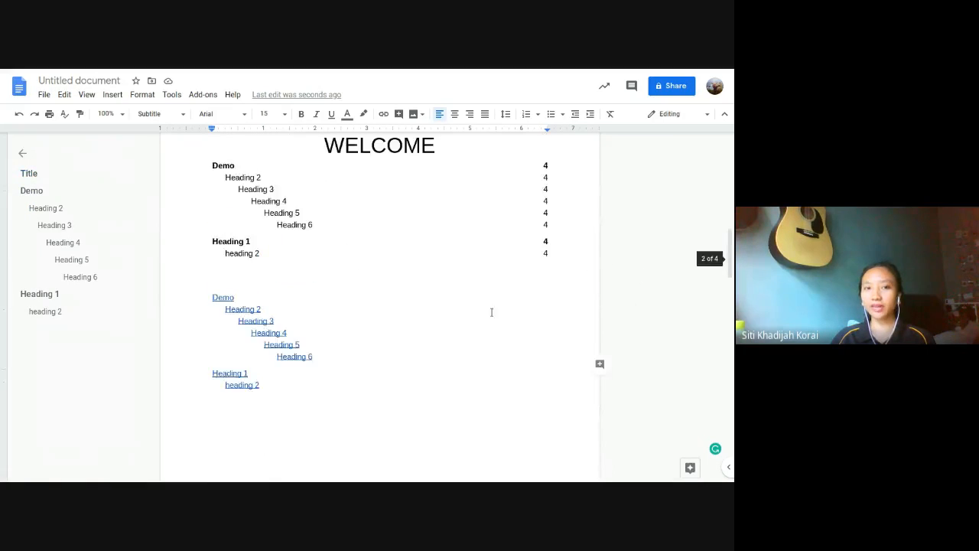
left_click(222, 339)
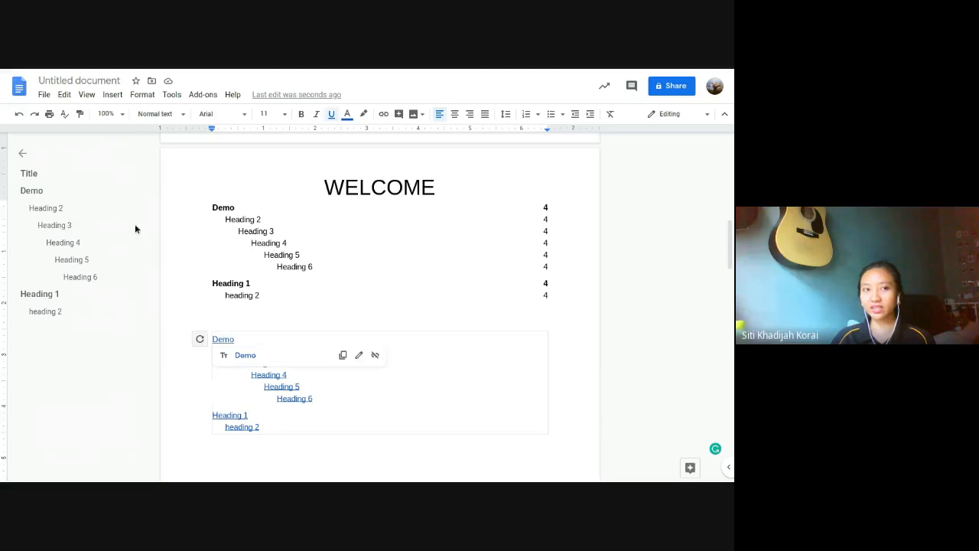
left_click(31, 191)
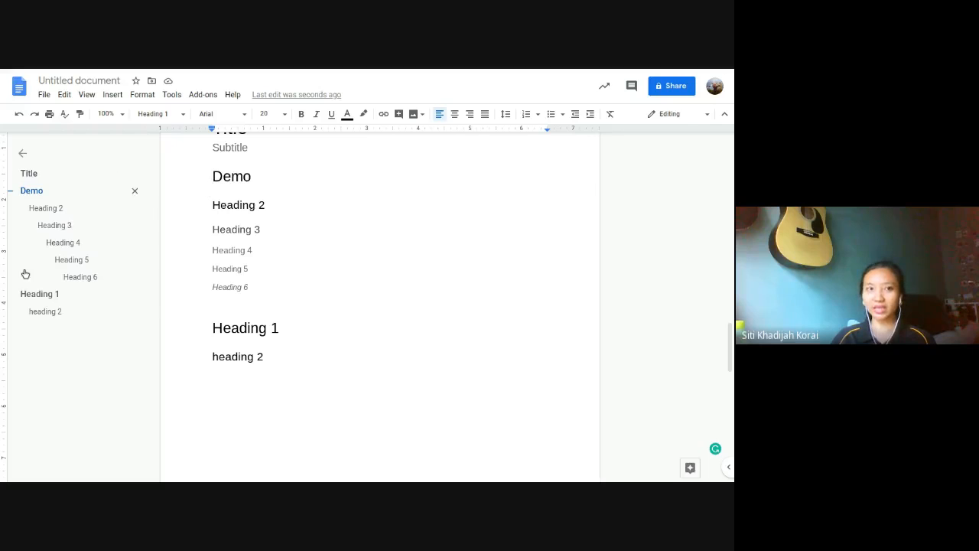
Step: Show the link of the Heading 4 entry and the page number column in the table of contents with page numbers
scroll(273, 273, "up", 1)
scroll(367, 313, "down", 10)
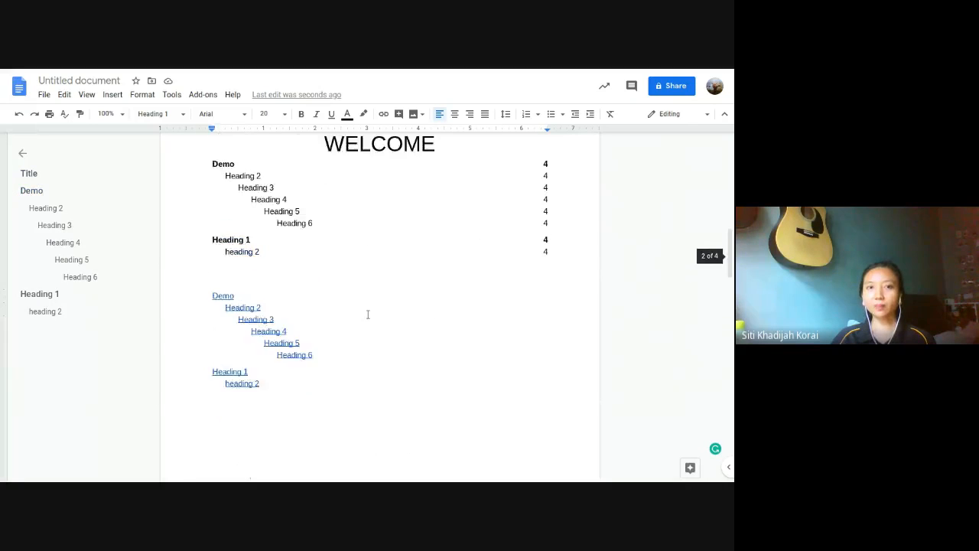
scroll(367, 313, "up", 1)
left_click(267, 232)
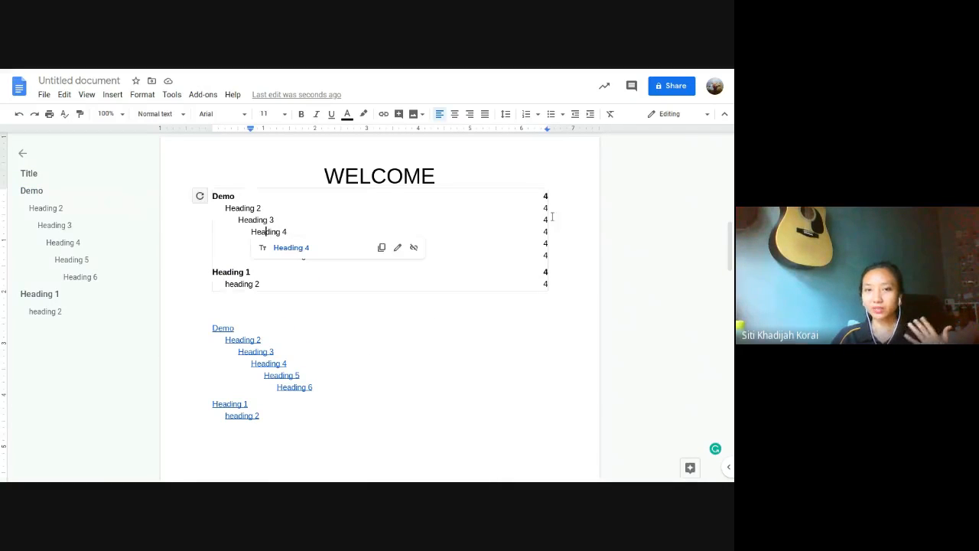
left_click(537, 218)
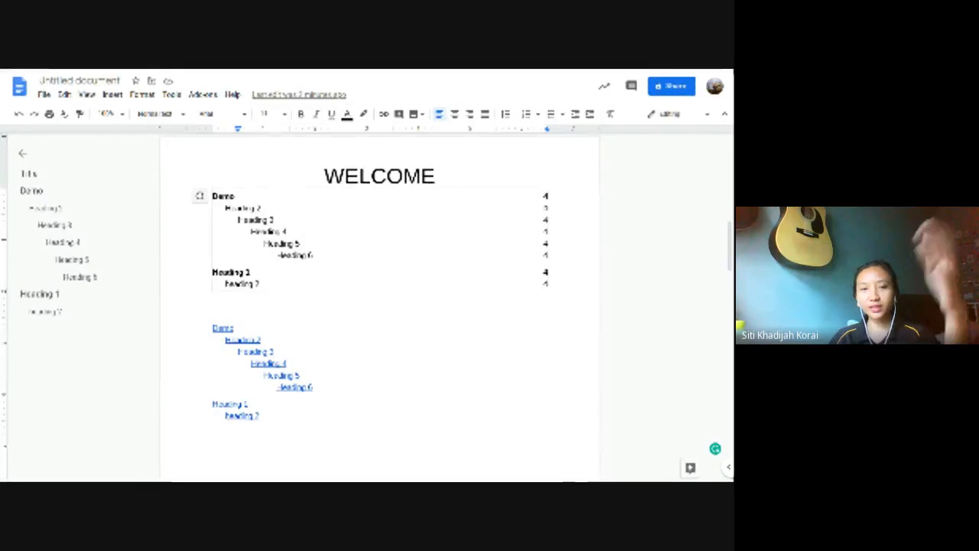
Step: Left-align the WELCOME header text on the first page and change its colour to magenta
scroll(403, 219, "up", 10)
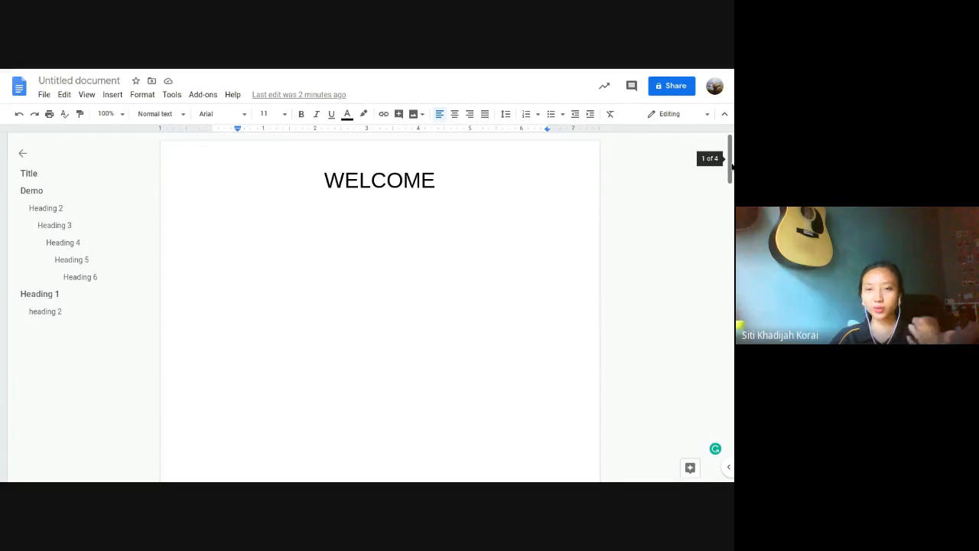
double_click(504, 167)
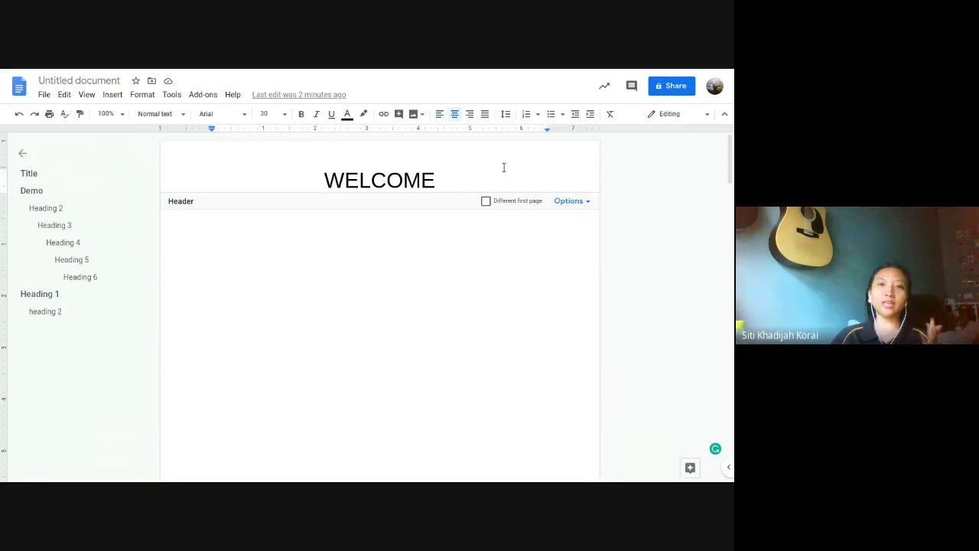
double_click(374, 154)
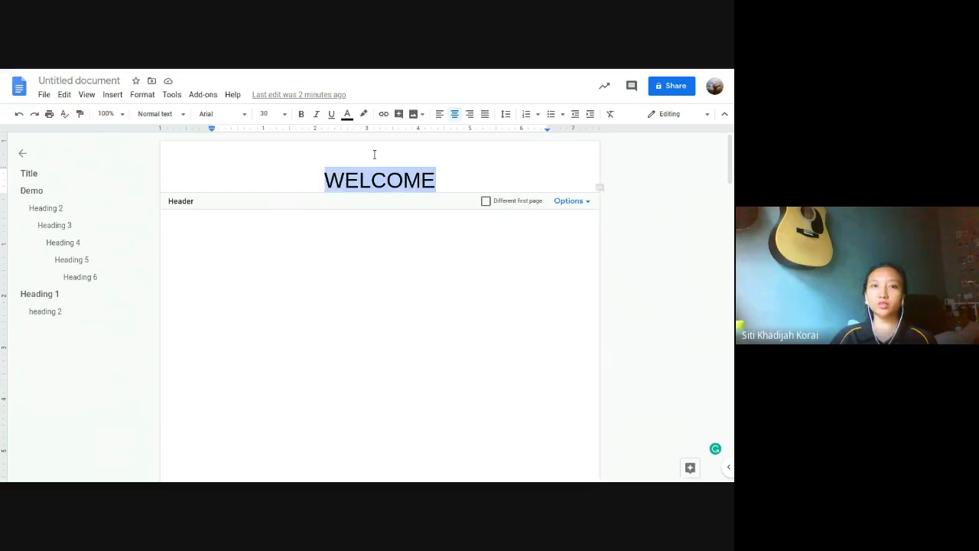
left_click(442, 114)
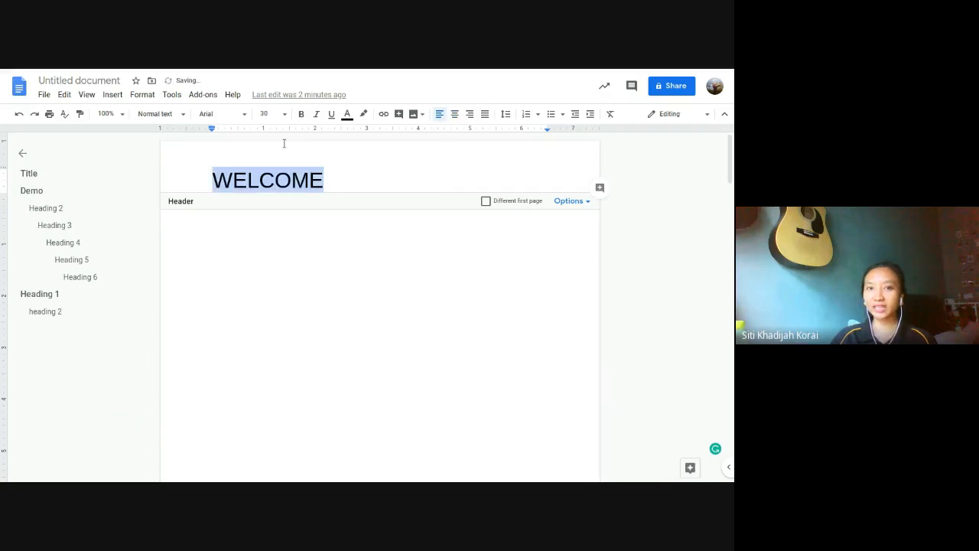
left_click(347, 115)
left_click(458, 148)
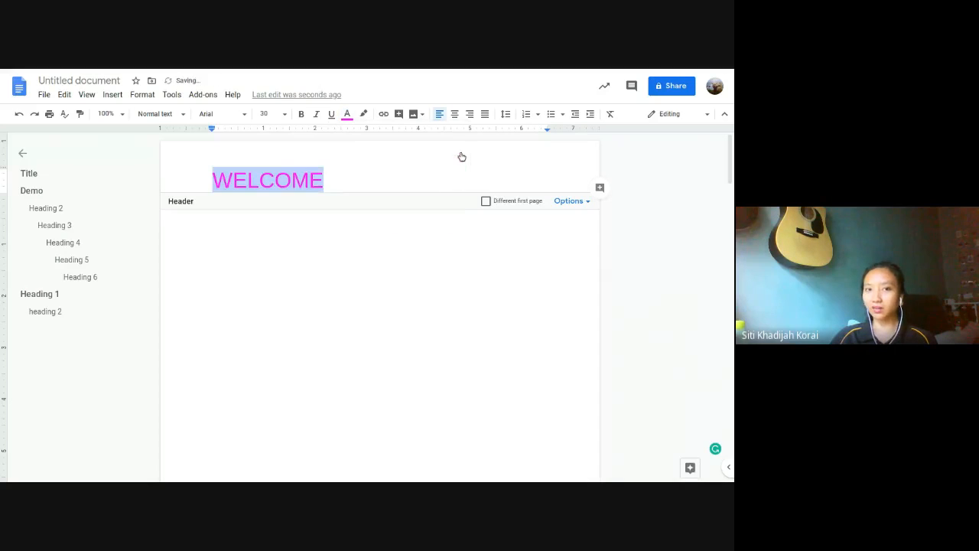
left_click(427, 169)
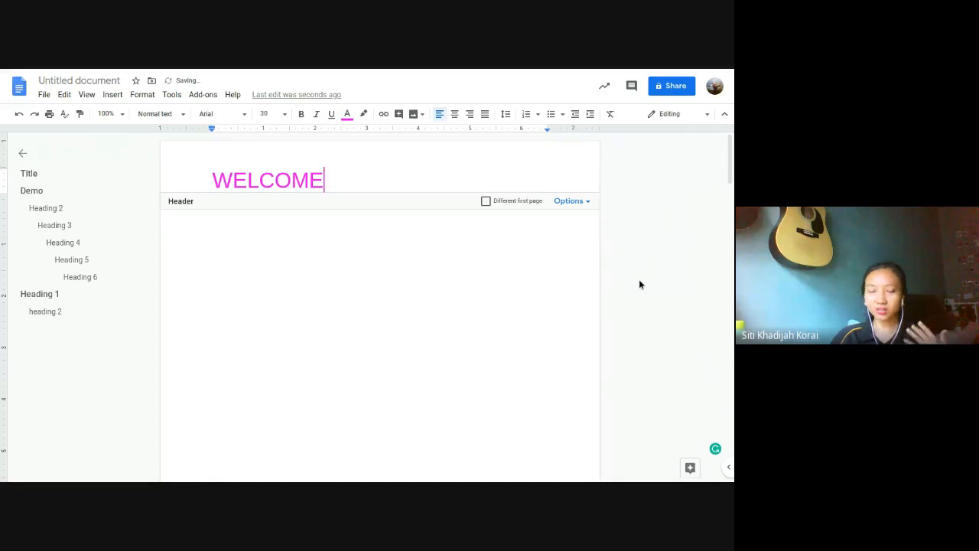
key("Escape")
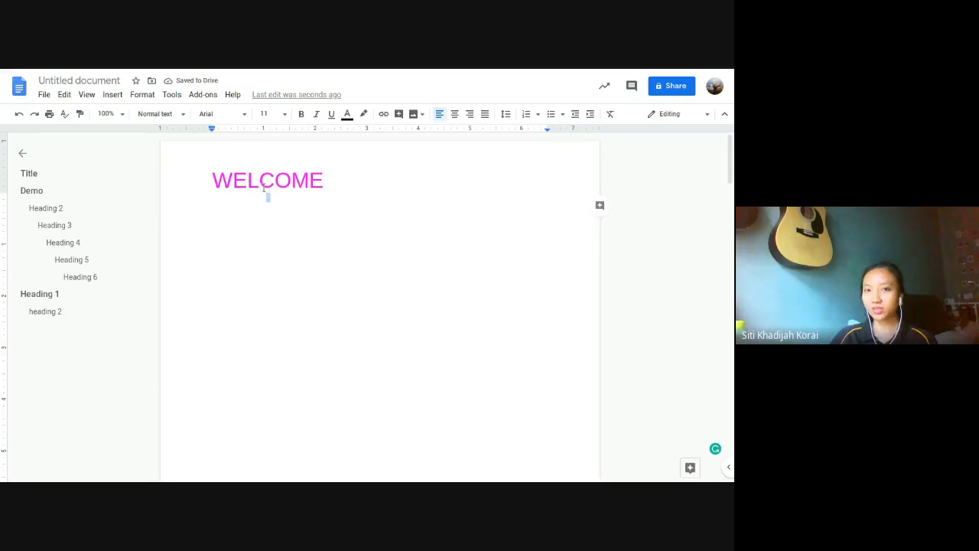
Step: Check the header across the pages, and make the Footer text red and right-aligned
scroll(362, 226, "down", 7)
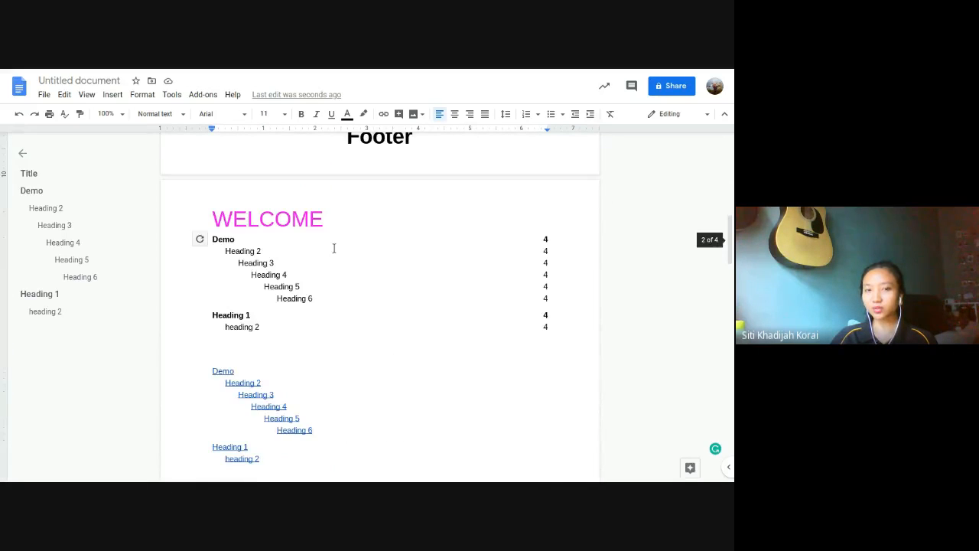
scroll(334, 222, "down", 8)
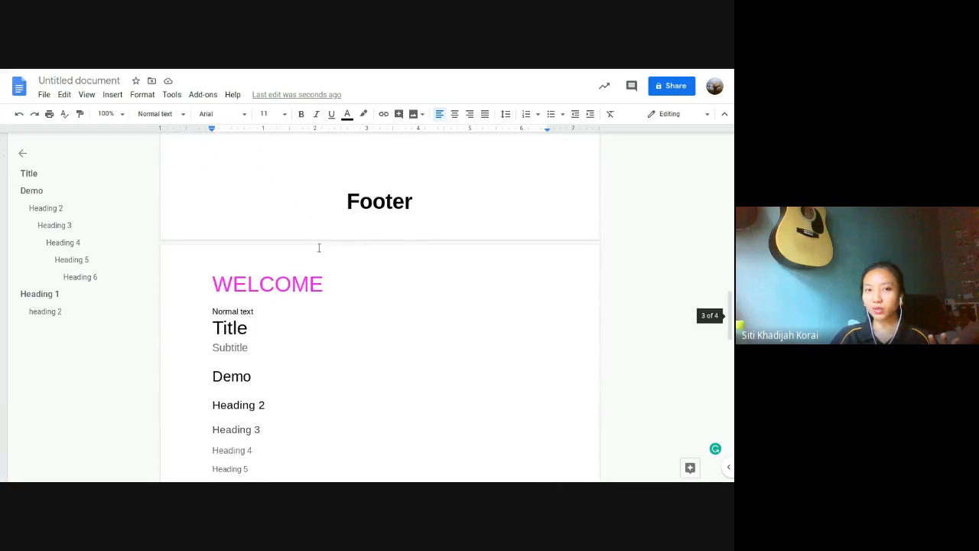
scroll(276, 297, "down", 10)
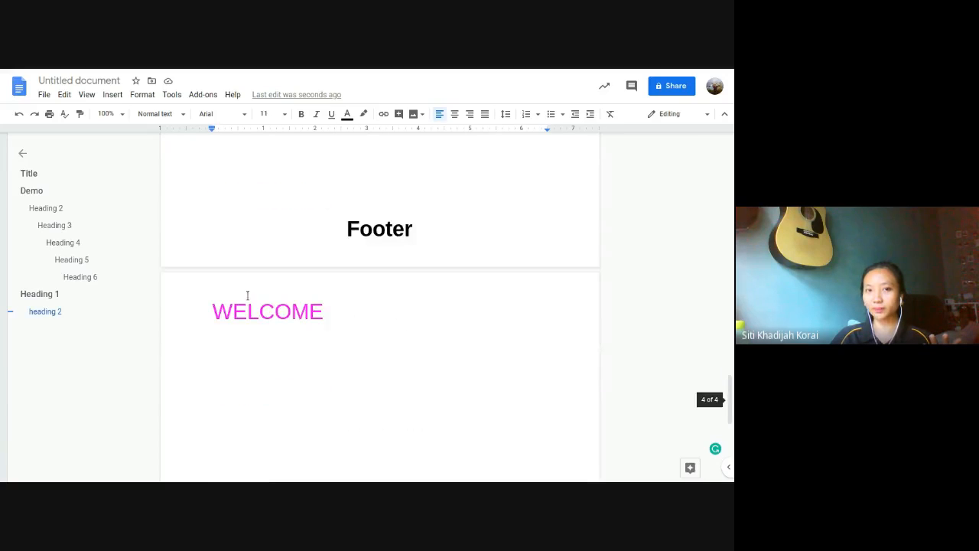
scroll(311, 344, "down", 4)
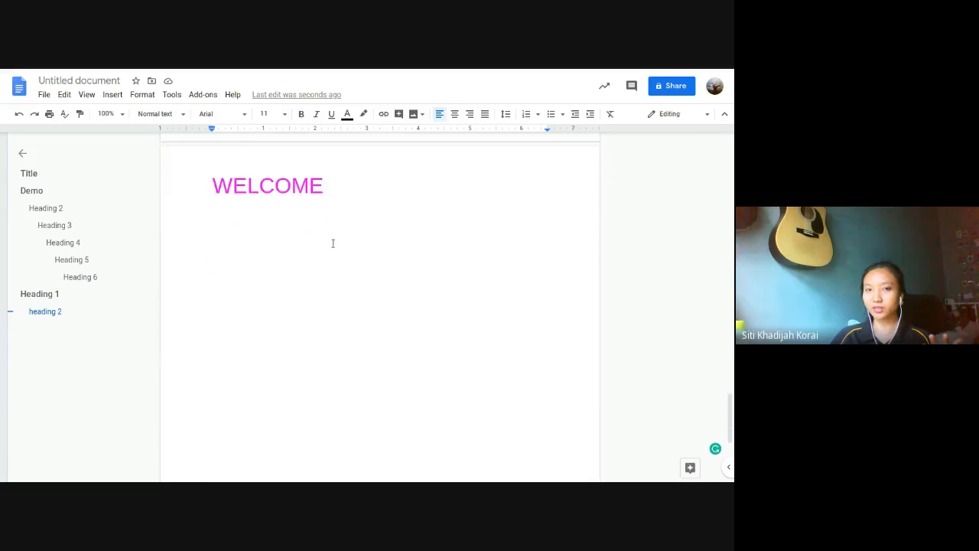
scroll(338, 253, "down", 3)
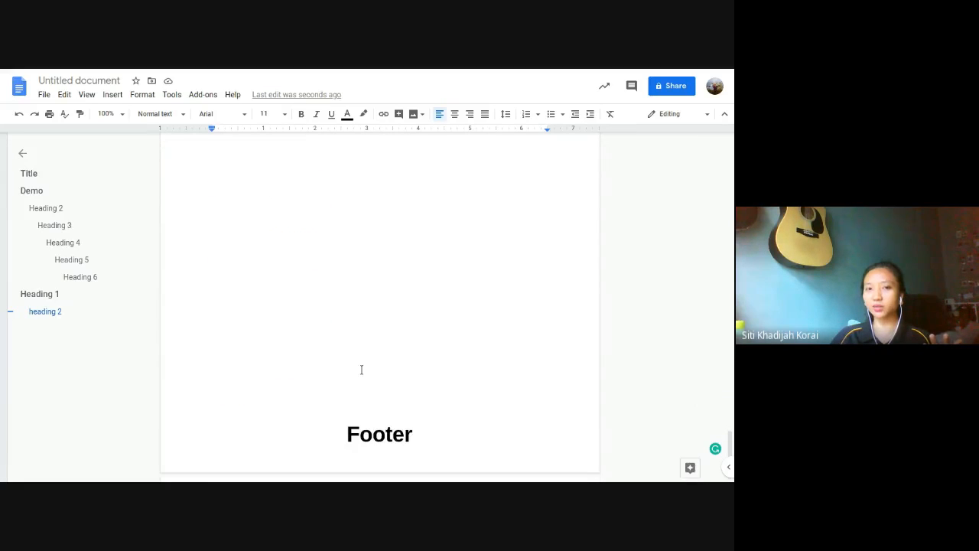
left_click(418, 441)
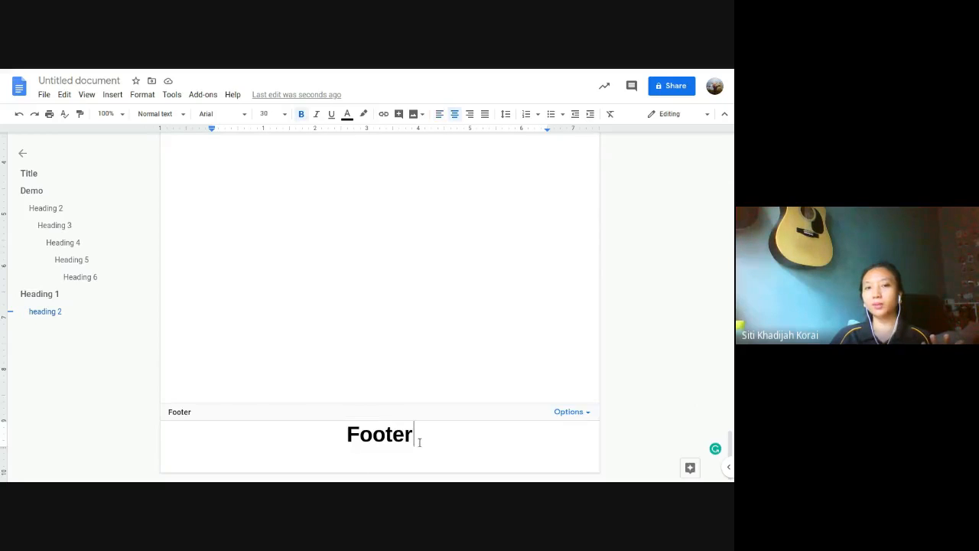
double_click(318, 441)
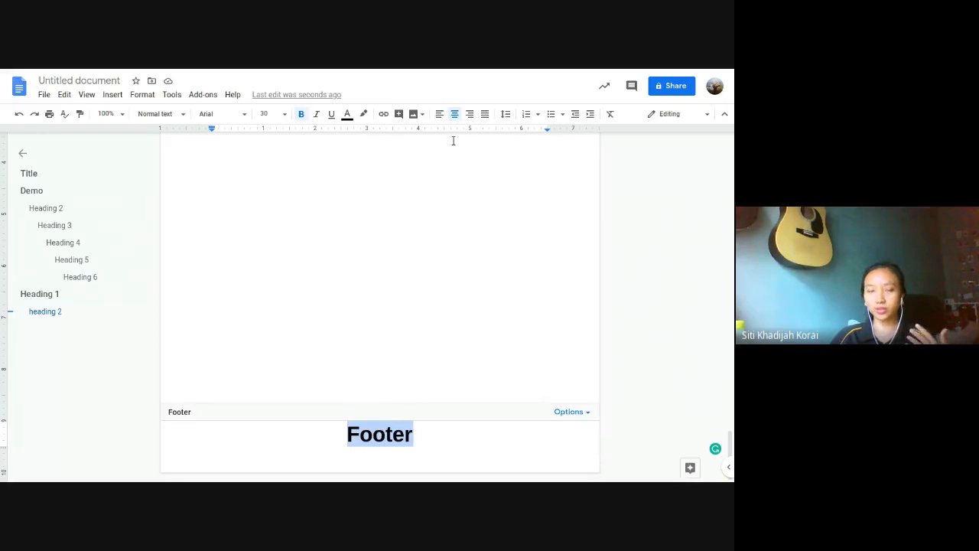
left_click(347, 114)
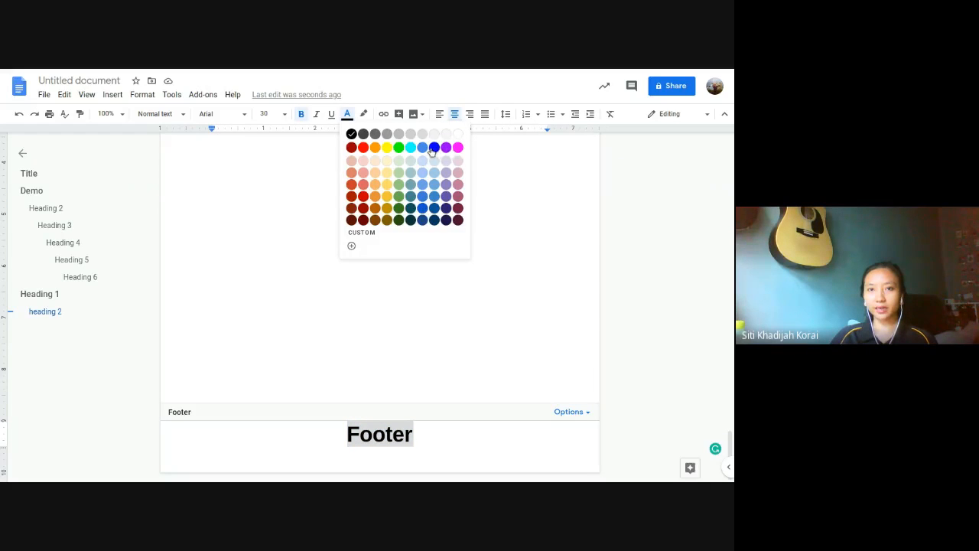
left_click(363, 148)
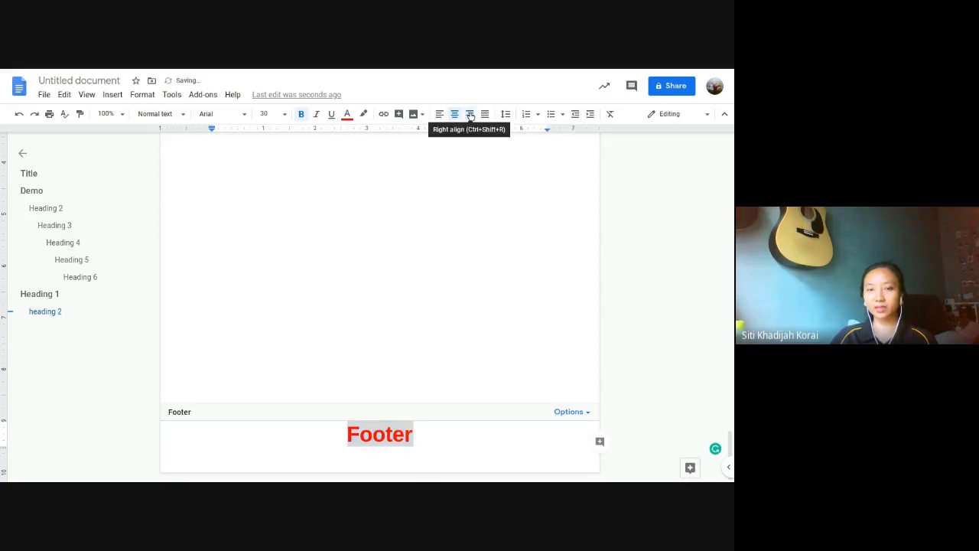
left_click(470, 115)
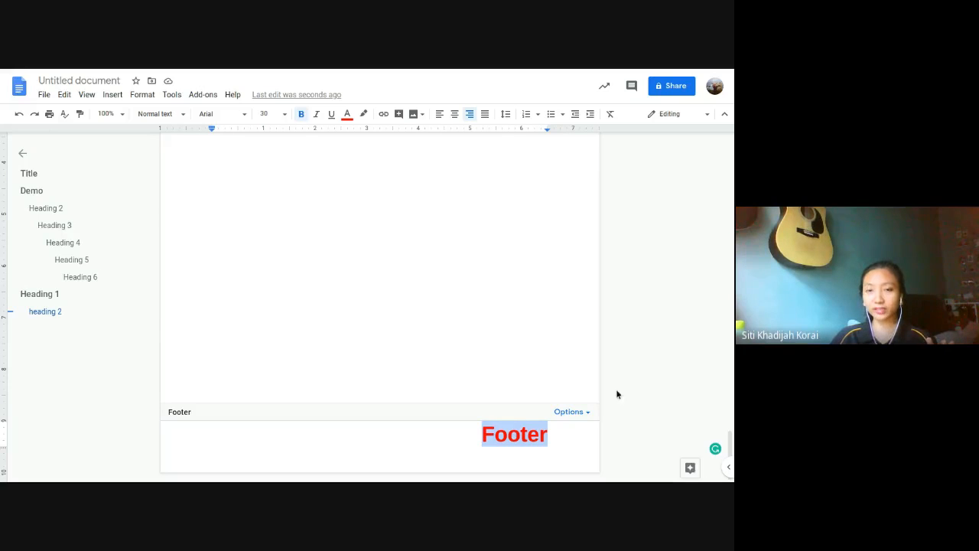
double_click(644, 353)
Step: Examine the footer and header formatting on each page of the document
scroll(596, 315, "down", 2)
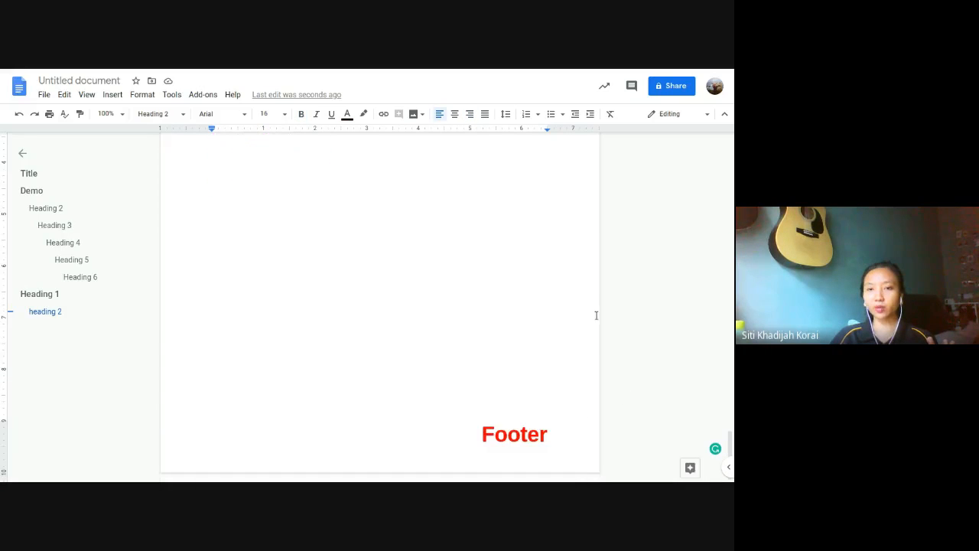
scroll(547, 412, "up", 1)
scroll(548, 409, "down", 3)
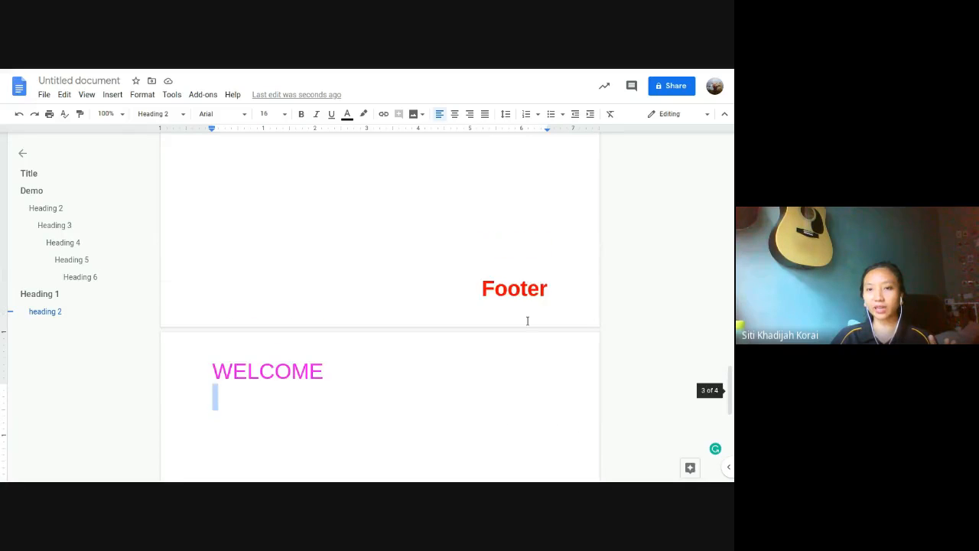
scroll(532, 315, "up", 1)
scroll(536, 321, "down", 3)
scroll(536, 328, "up", 10)
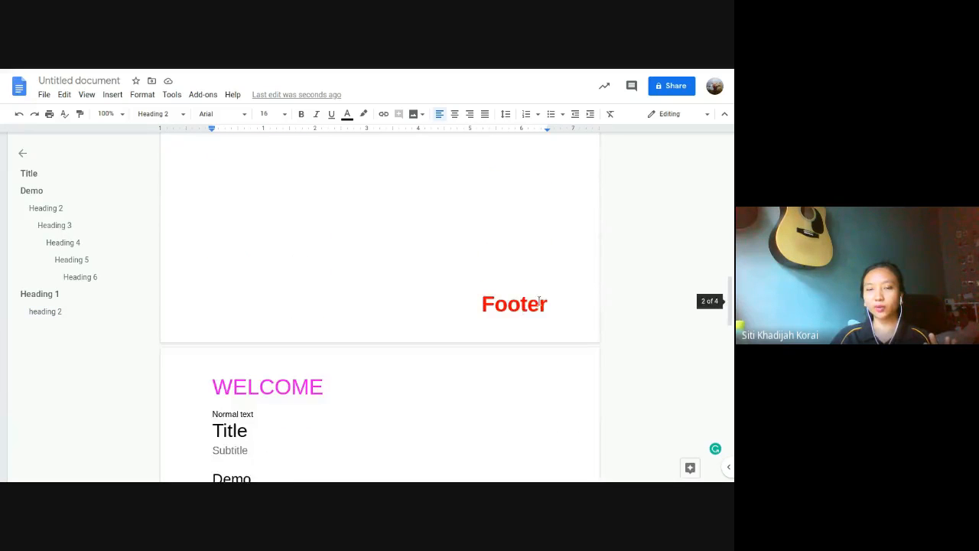
scroll(537, 317, "down", 2)
scroll(539, 329, "up", 3)
scroll(546, 344, "down", 5)
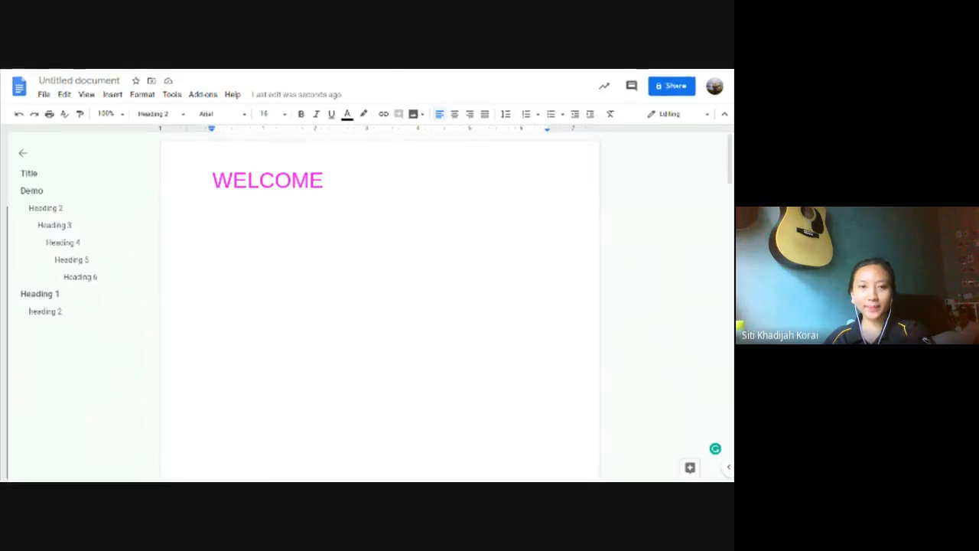
Step: Switch to the Create A Formal Google Document presentation in Google Slides
left_click(386, 72)
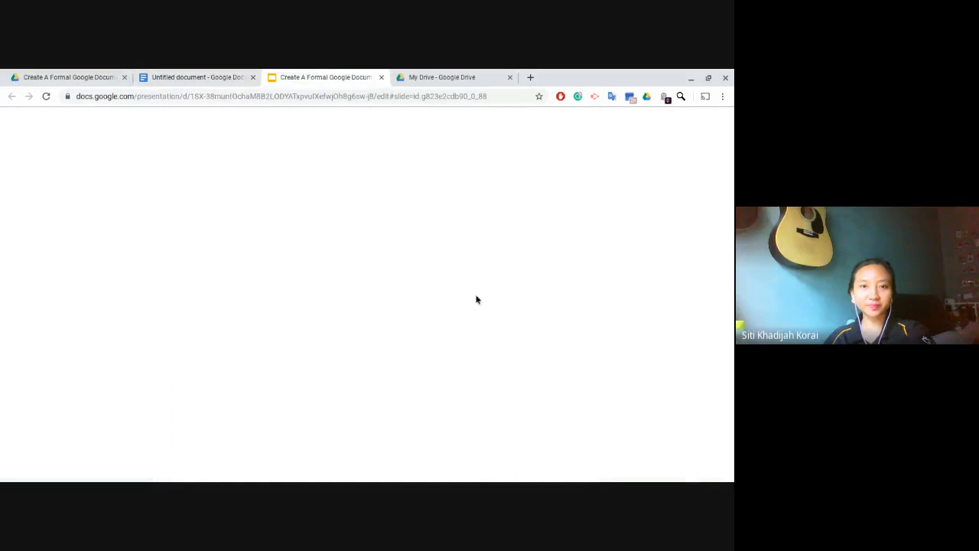